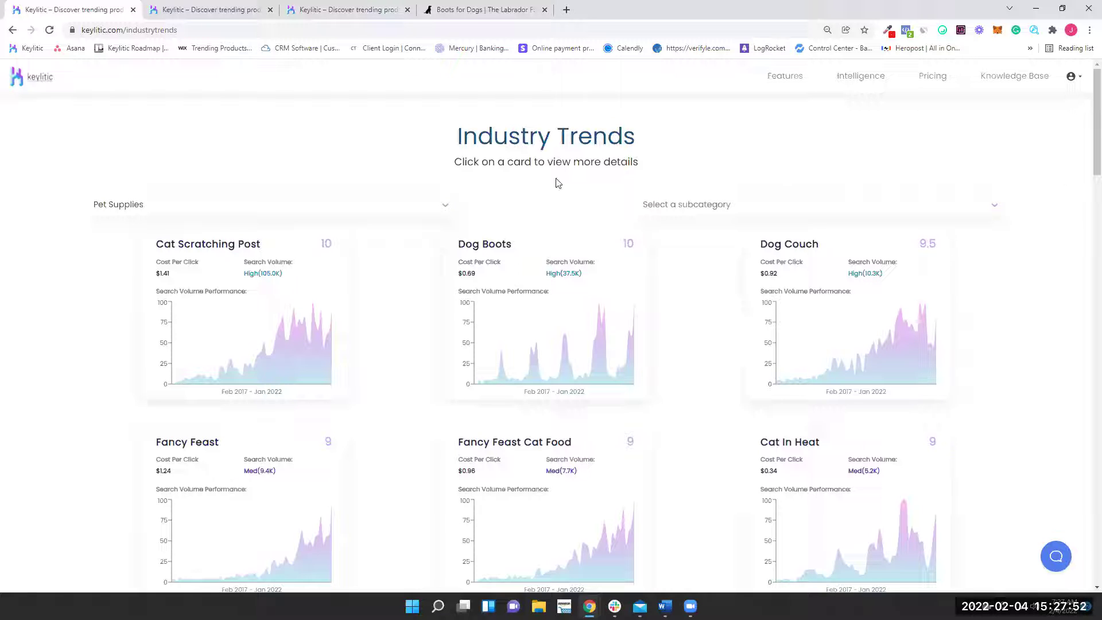
Look over the product trend cards listed for the Pet Supplies industry.
click(1078, 77)
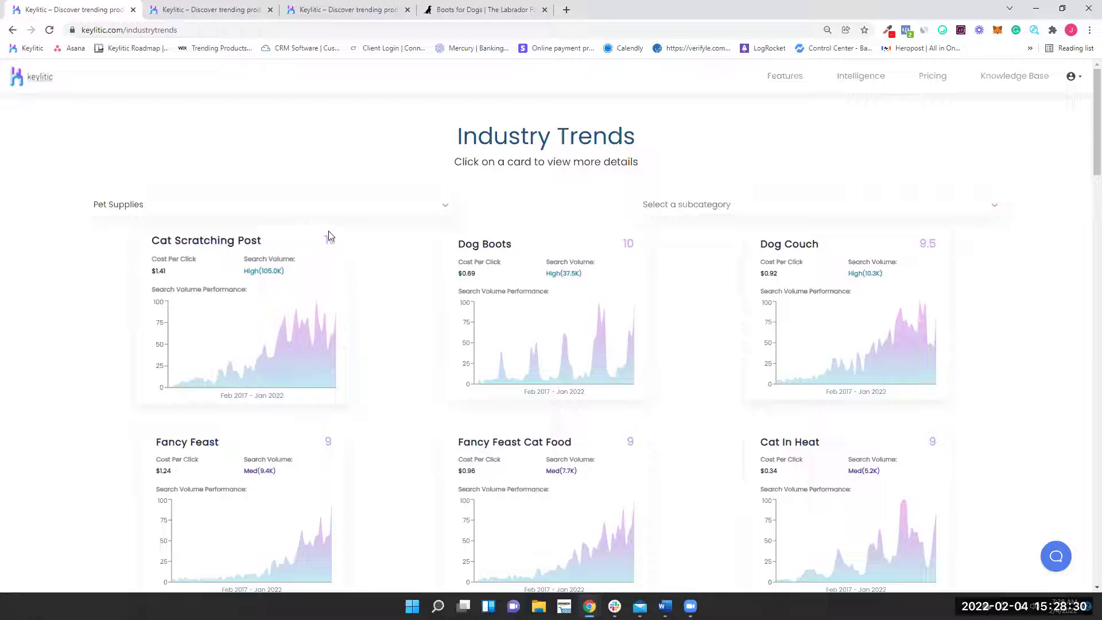
scroll(689, 416, down, 3)
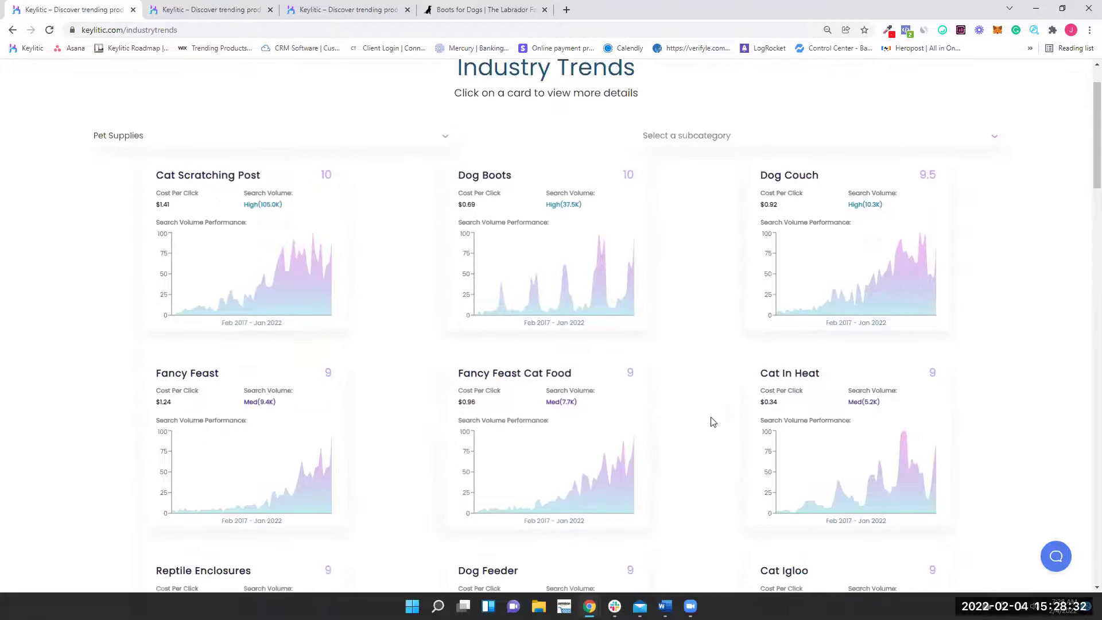
scroll(660, 407, up, 3)
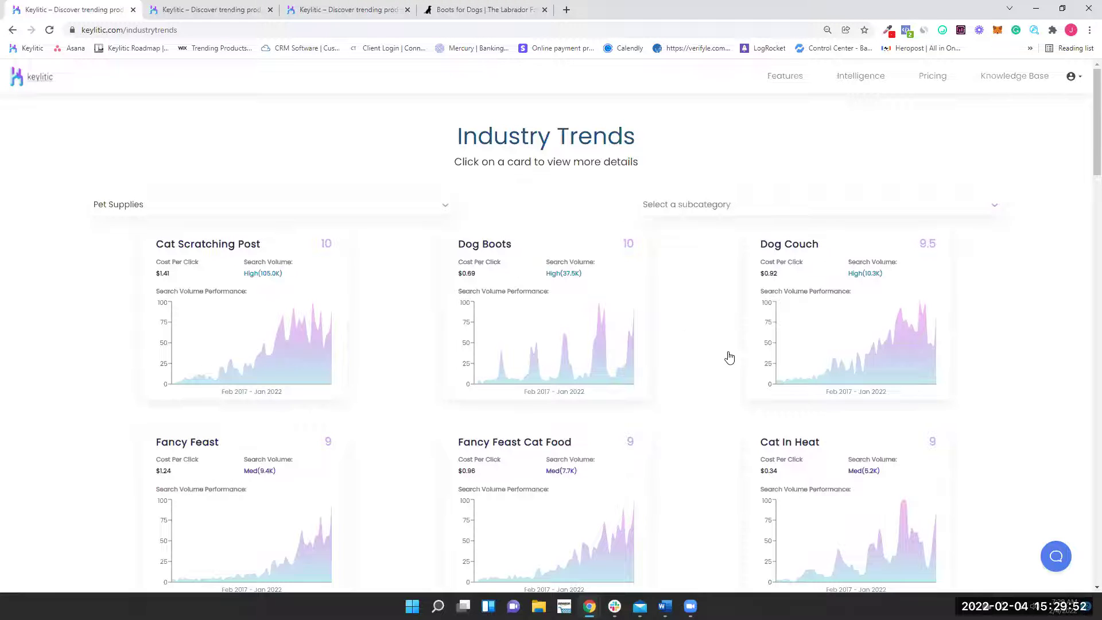
scroll(722, 389, down, 2)
scroll(722, 389, down, 1)
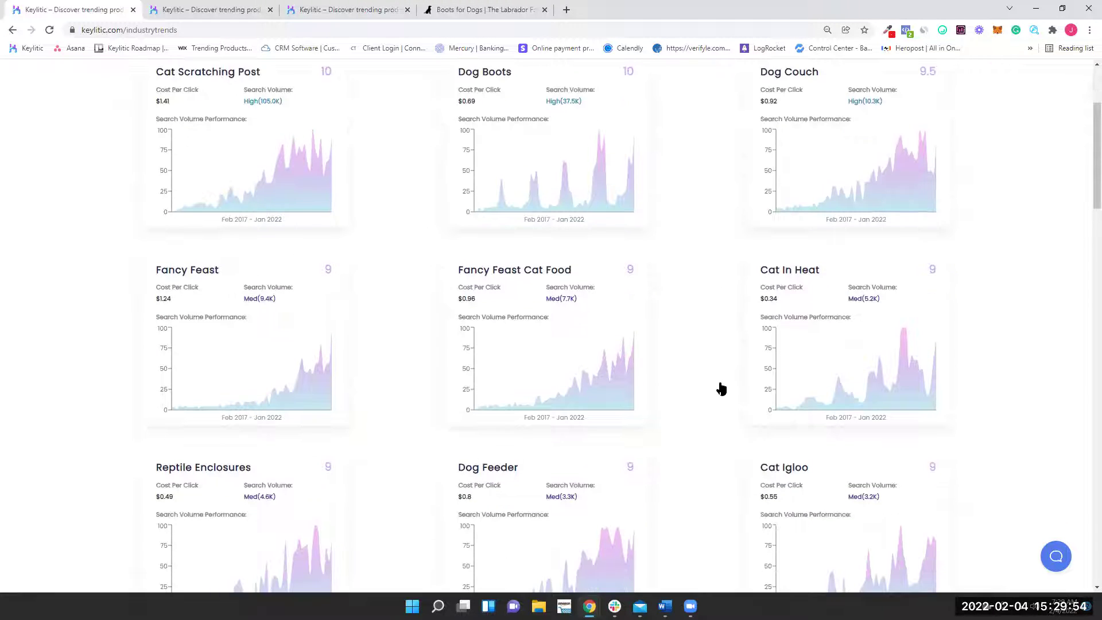
scroll(721, 389, up, 3)
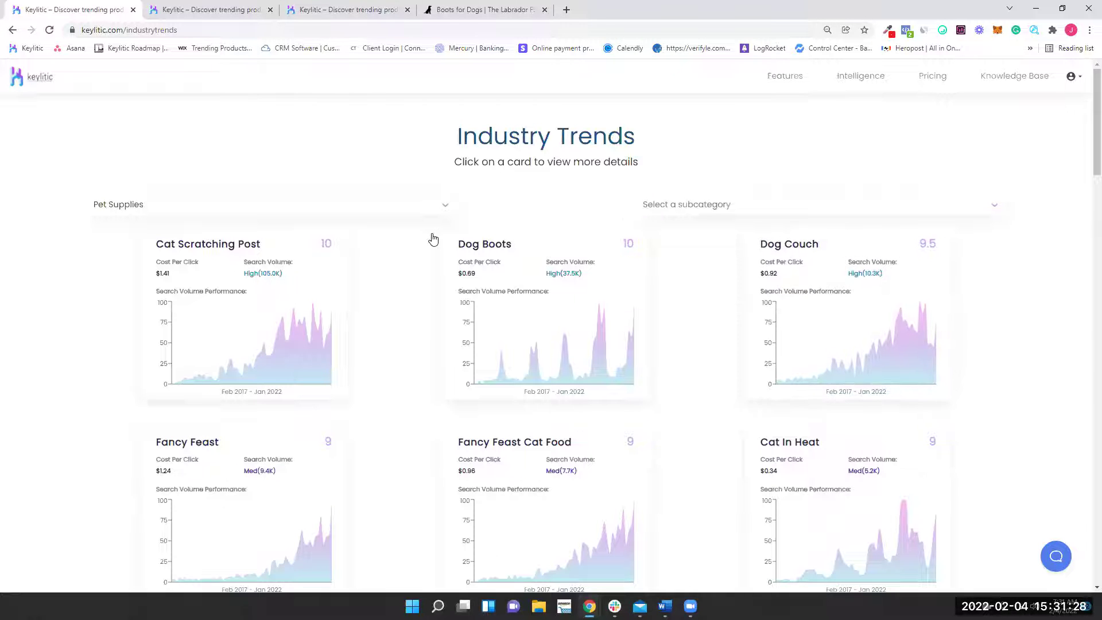
Browse the available industry categories and choose Pet Supplies.
click(396, 207)
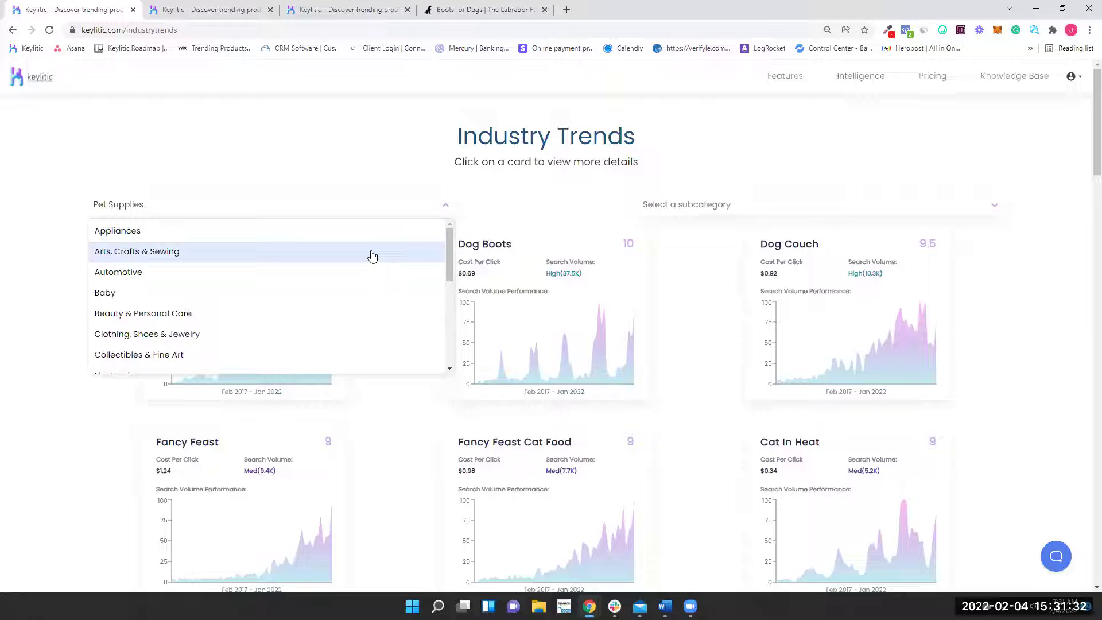
click(378, 172)
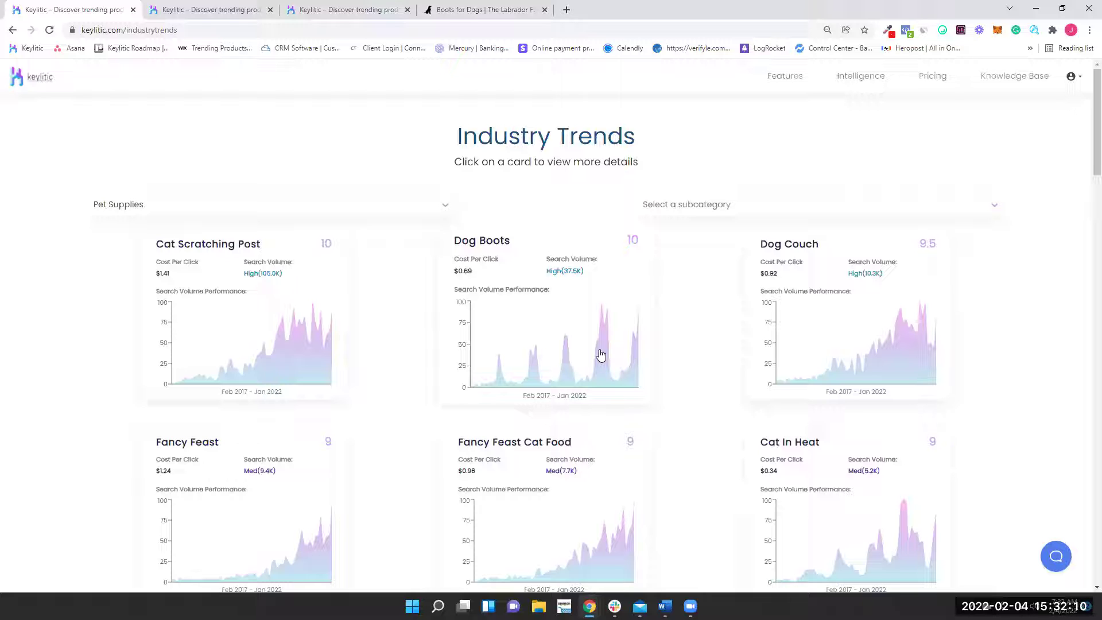
click(410, 212)
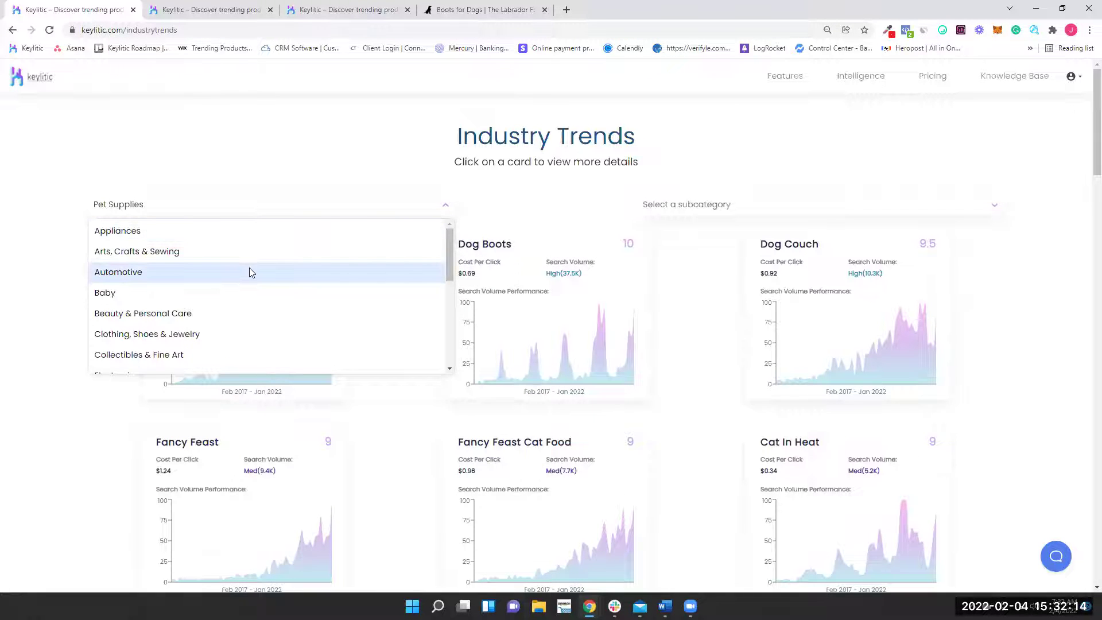
scroll(247, 279, down, 2)
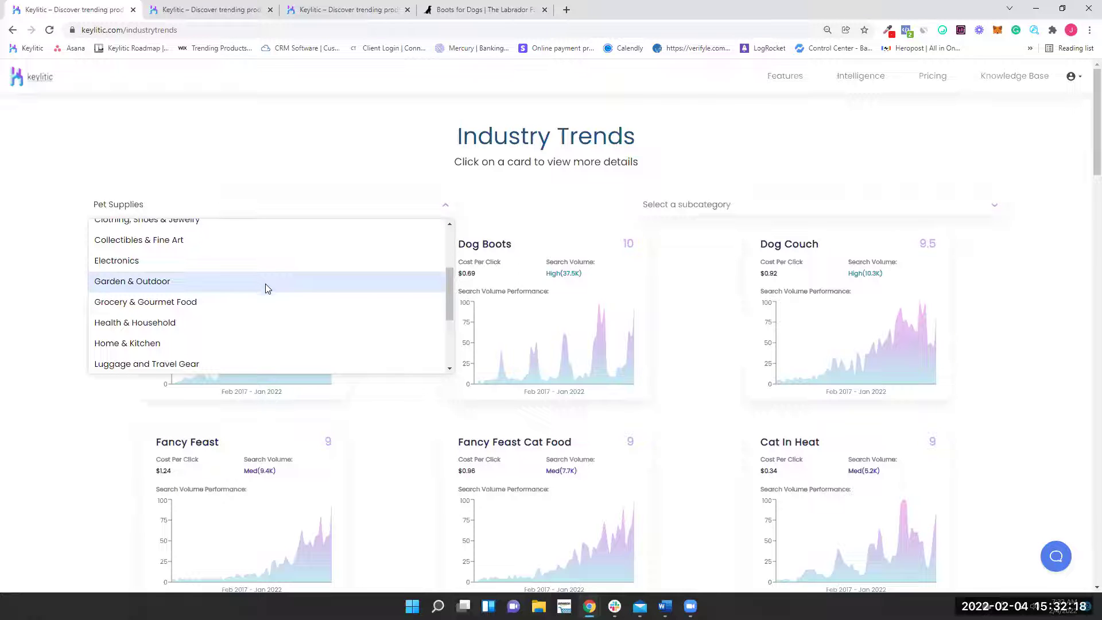
scroll(253, 276, up, 2)
scroll(220, 274, down, 4)
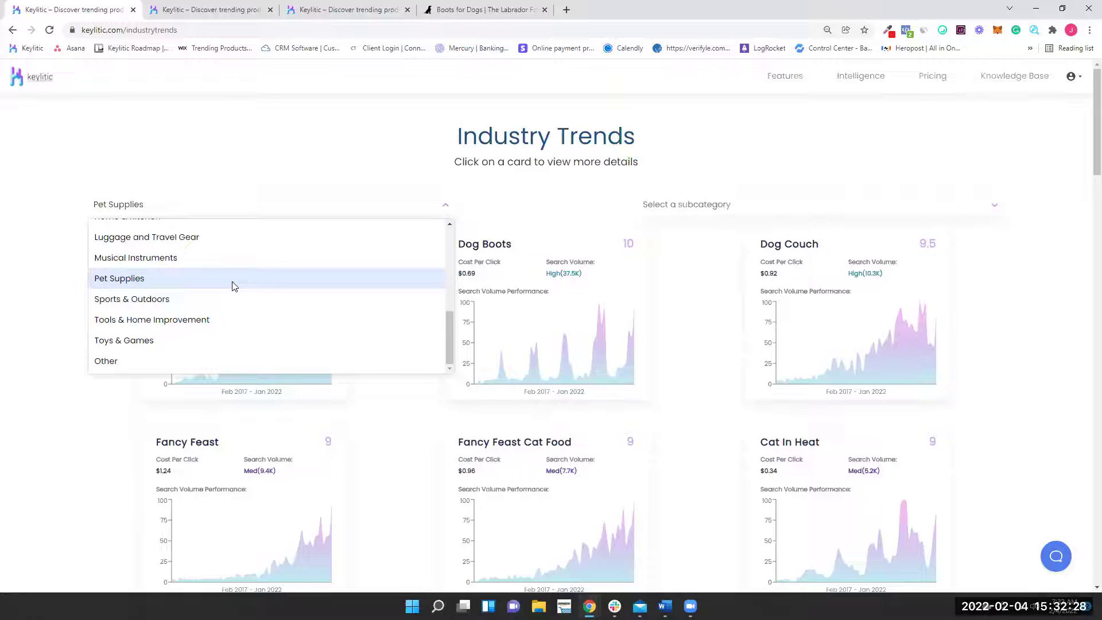
click(233, 285)
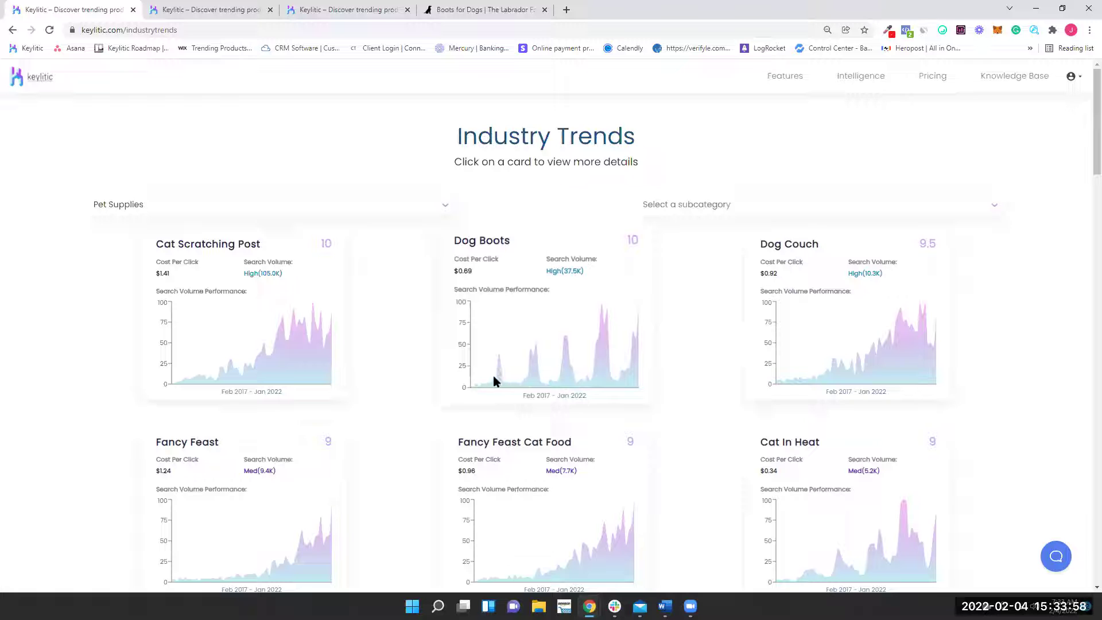
Open the Dog Boots trend details and review the related results and preposition keywords.
click(532, 350)
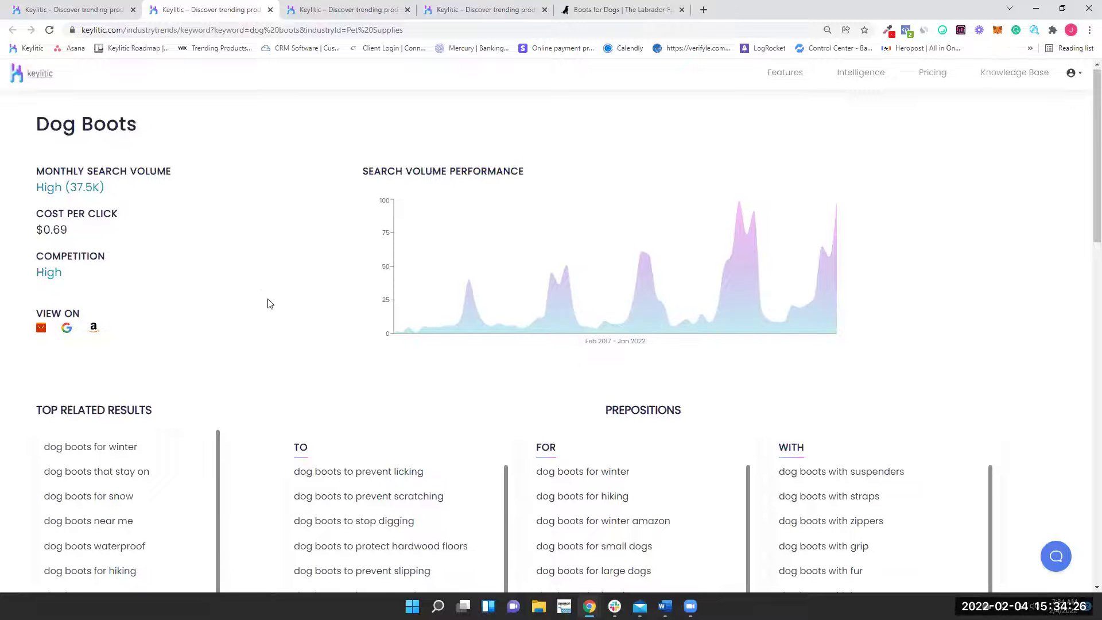
scroll(276, 299, down, 1)
scroll(290, 241, down, 2)
scroll(320, 251, down, 2)
scroll(345, 229, up, 1)
scroll(438, 209, up, 1)
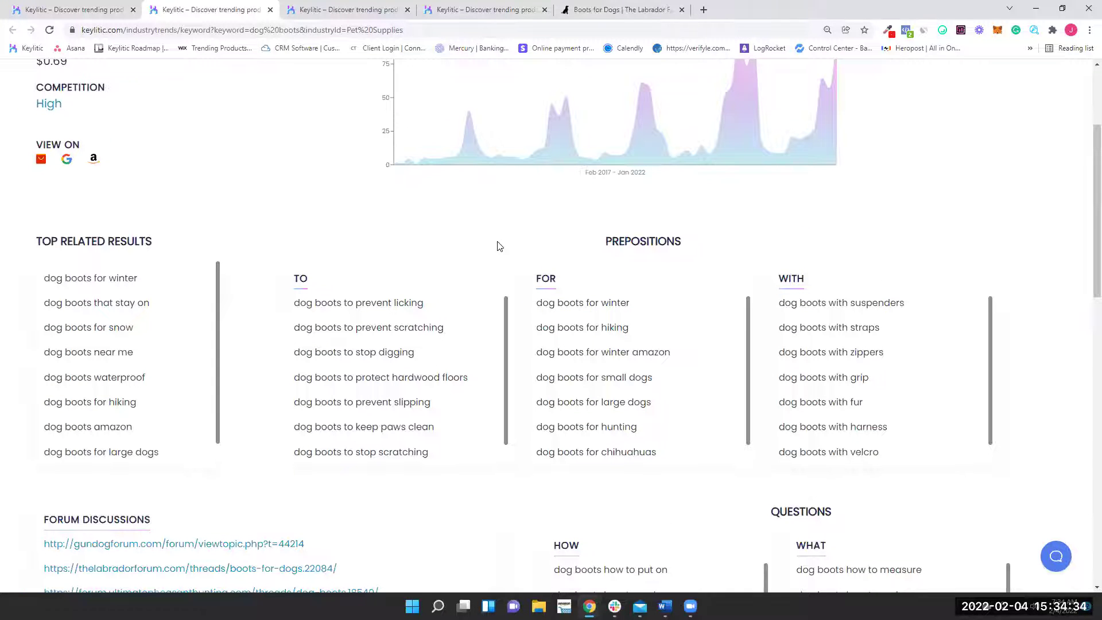
scroll(498, 247, down, 1)
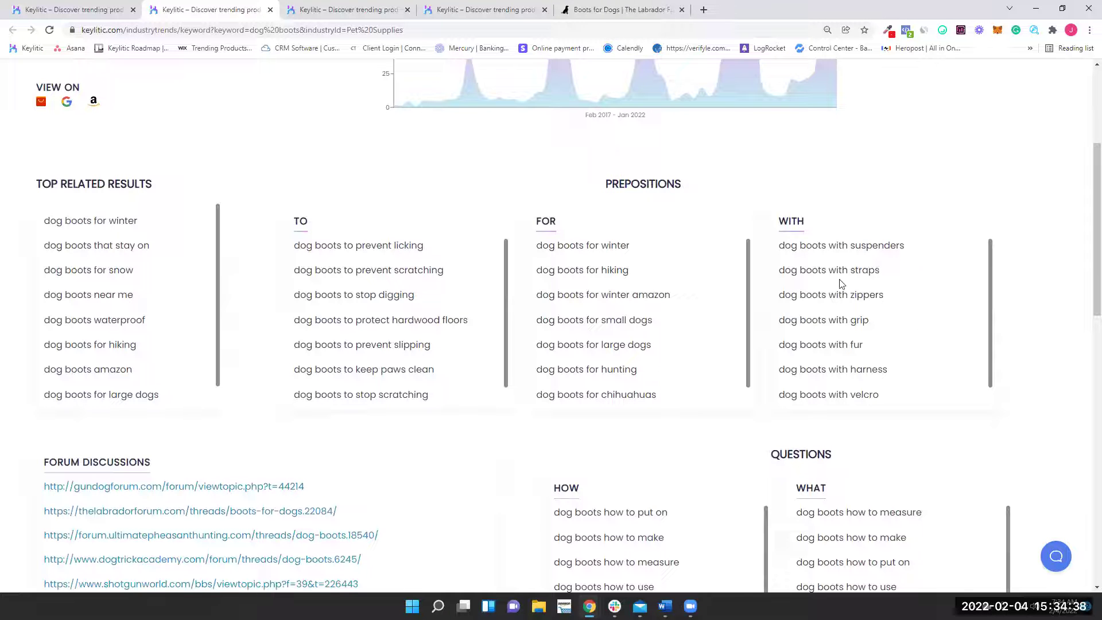
scroll(841, 283, down, 1)
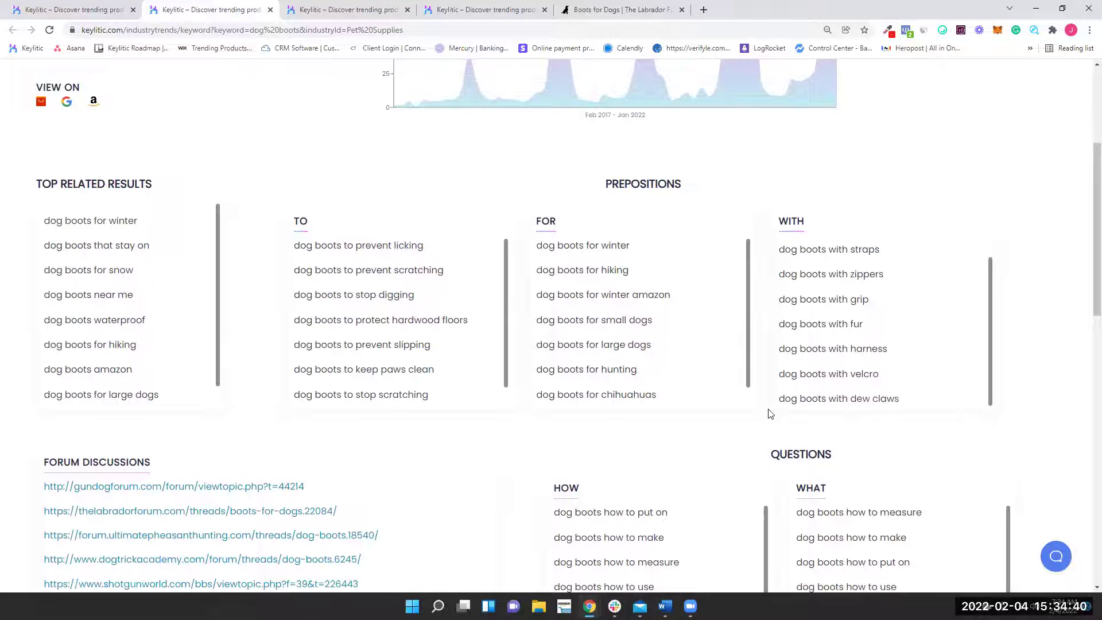
scroll(725, 401, up, 2)
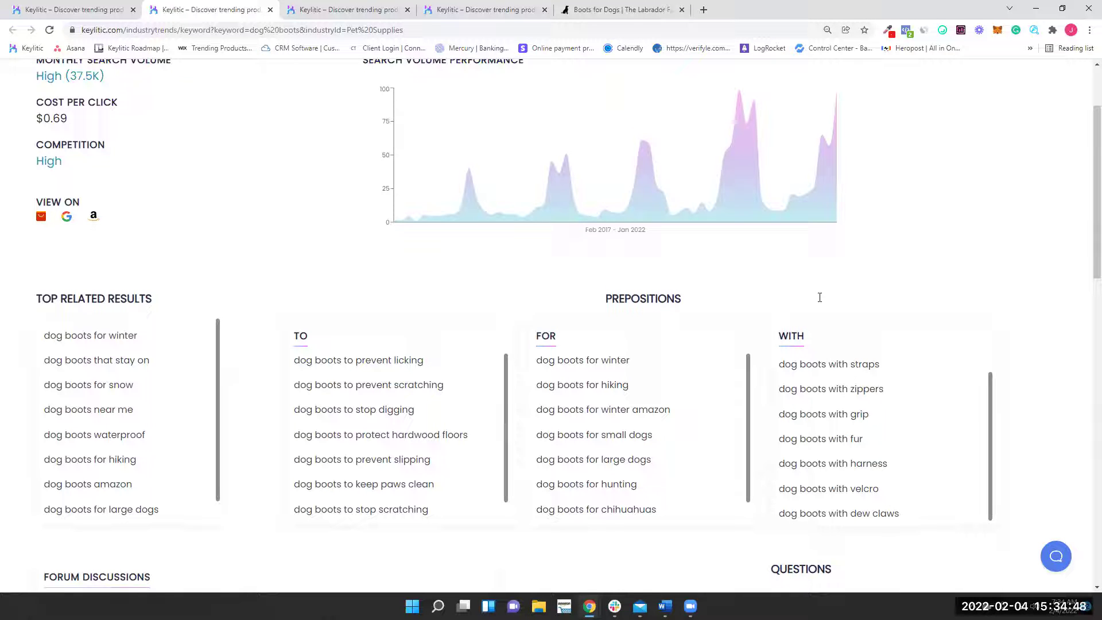
scroll(754, 255, down, 1)
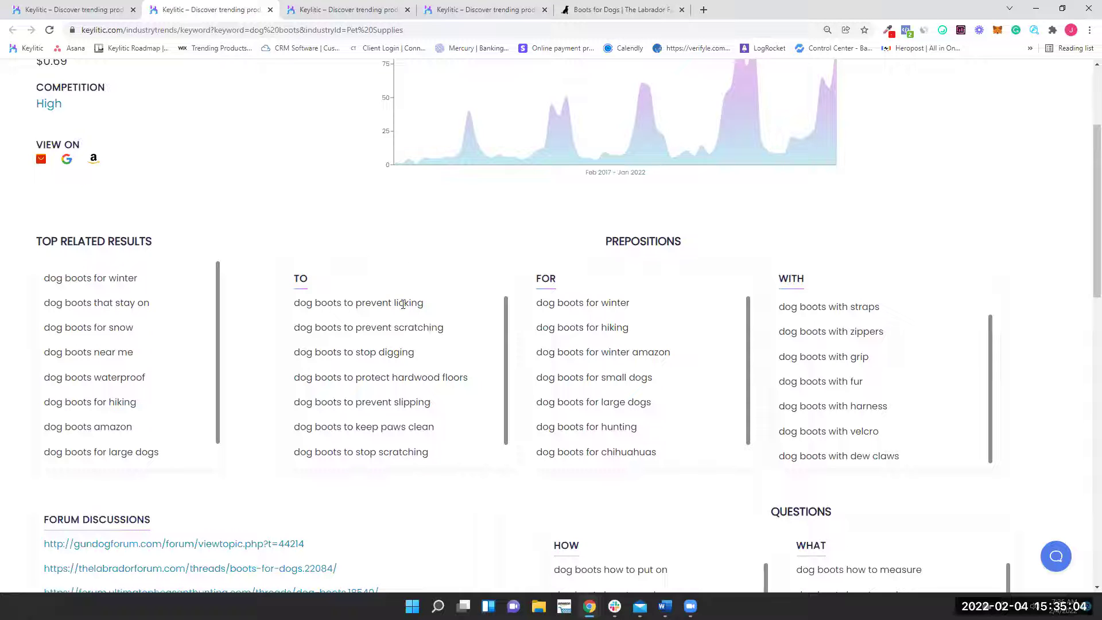
Highlight search phrases in the TO prepositions list, including preventing licking and protecting hardwood floors.
drag(423, 303, 327, 302)
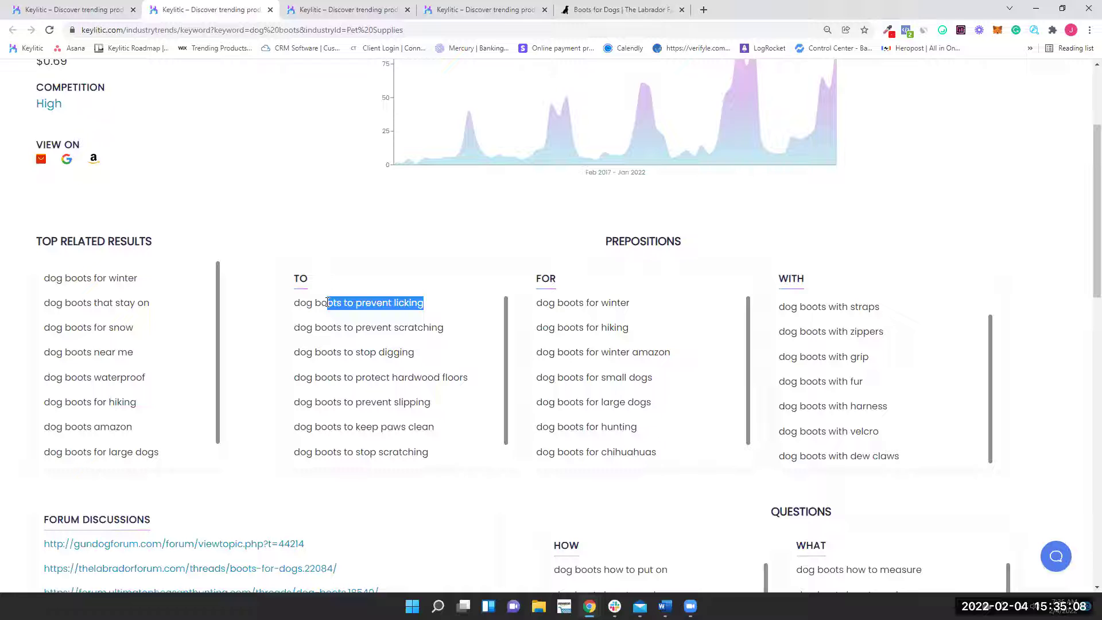
click(329, 305)
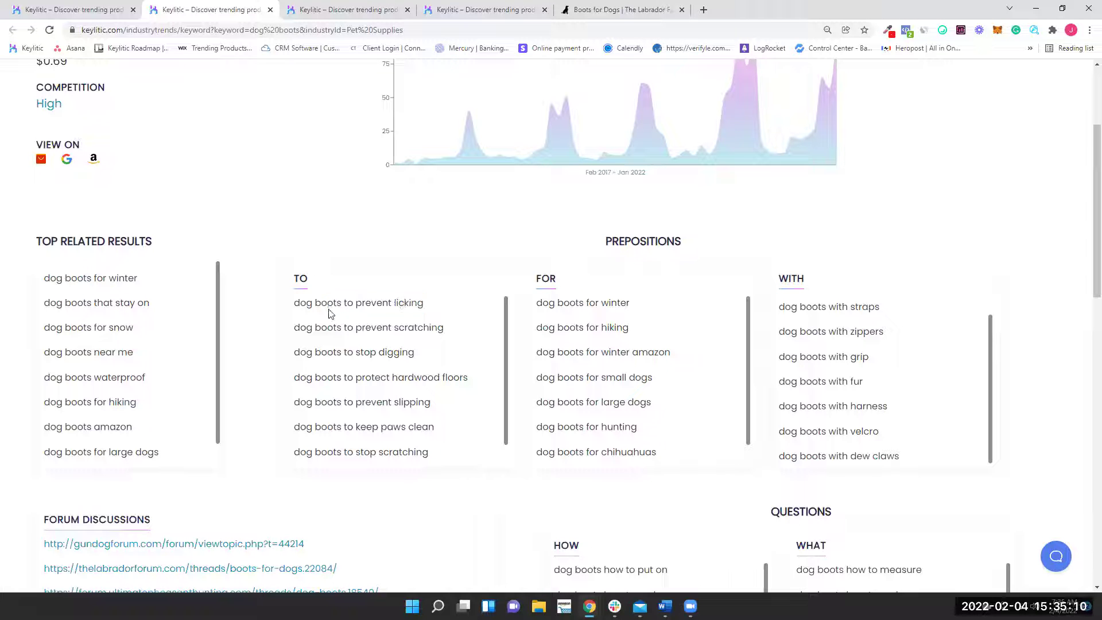
drag(439, 303, 358, 303)
click(423, 329)
drag(441, 328, 370, 352)
drag(468, 377, 393, 379)
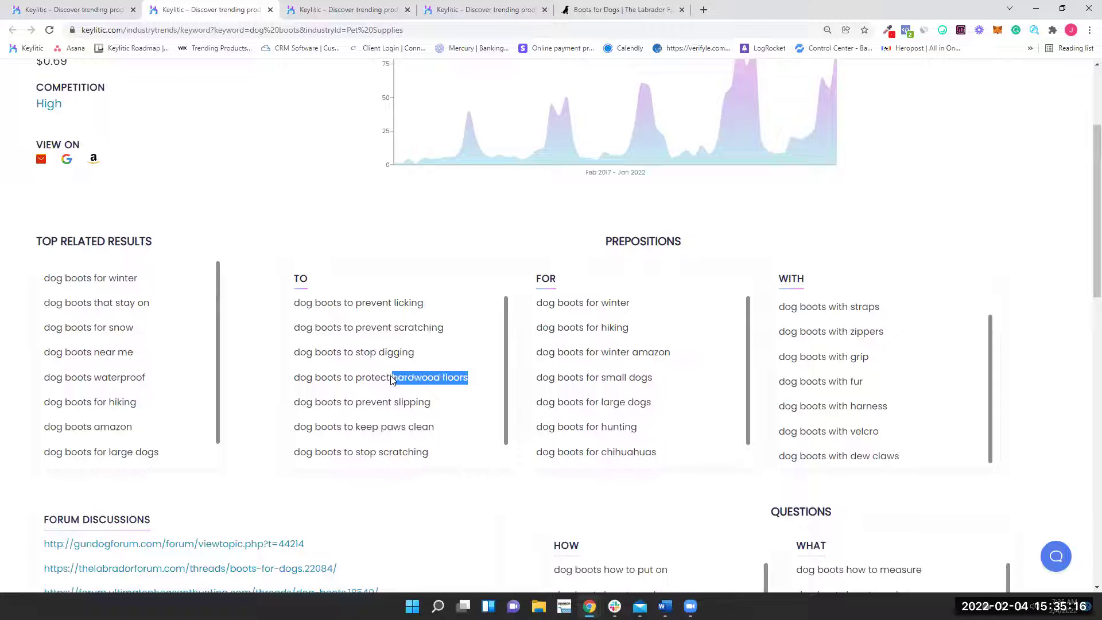
click(392, 379)
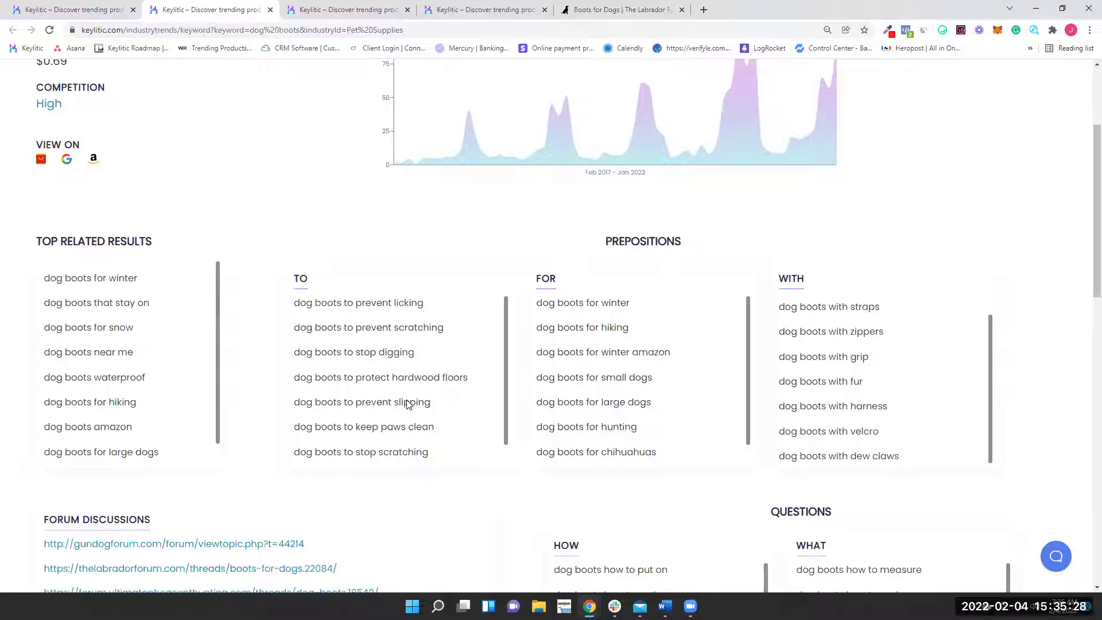
Examine the Dog Boots search volume chart and the FOR and WITH preposition keywords.
scroll(408, 402, down, 1)
scroll(436, 413, up, 1)
scroll(481, 431, up, 2)
mouse_move(565, 250)
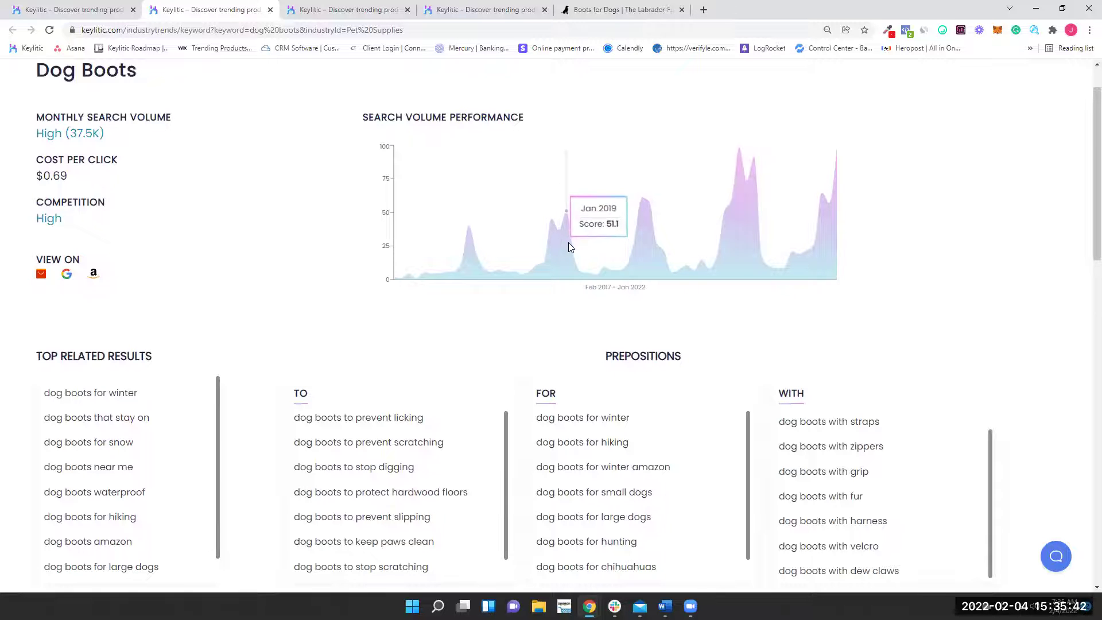
scroll(625, 357, down, 2)
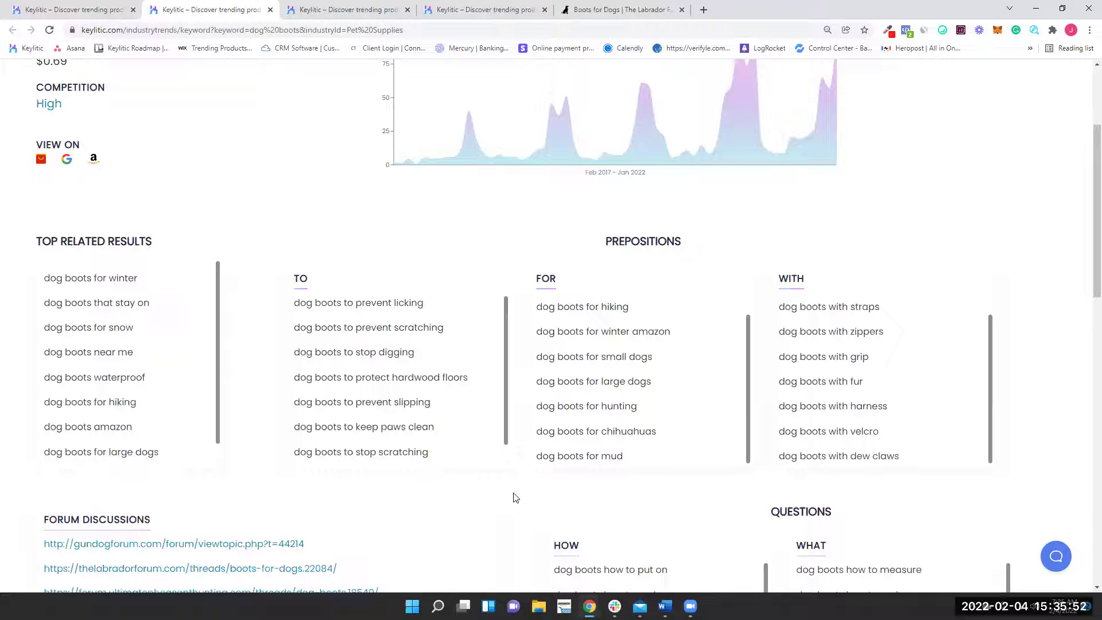
scroll(451, 469, up, 1)
scroll(446, 406, up, 2)
scroll(438, 393, down, 3)
scroll(922, 345, up, 1)
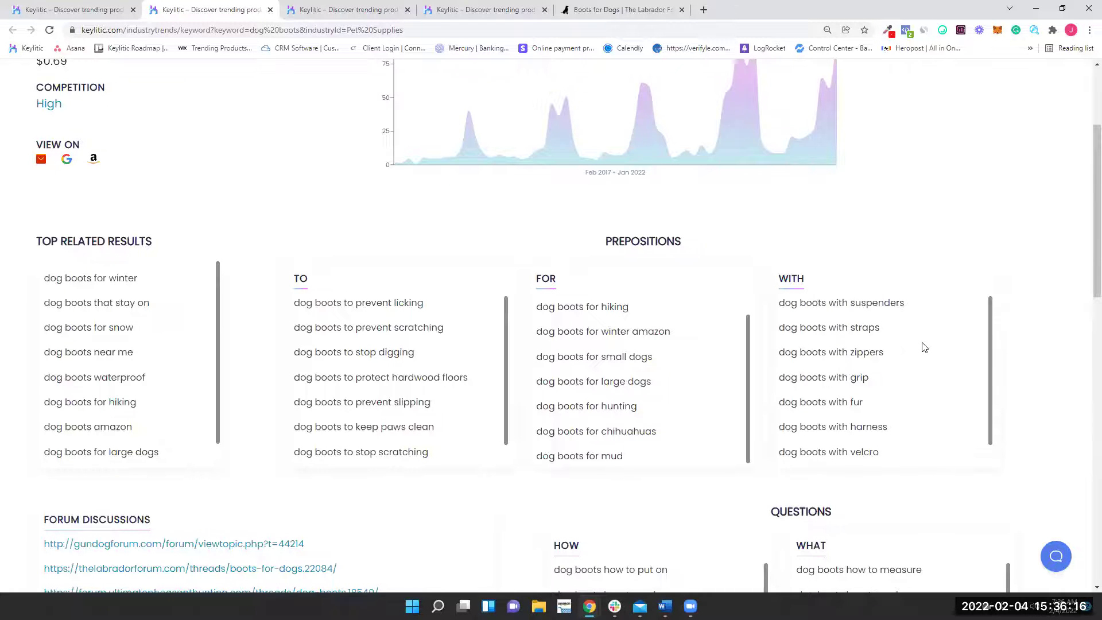
scroll(934, 339, up, 1)
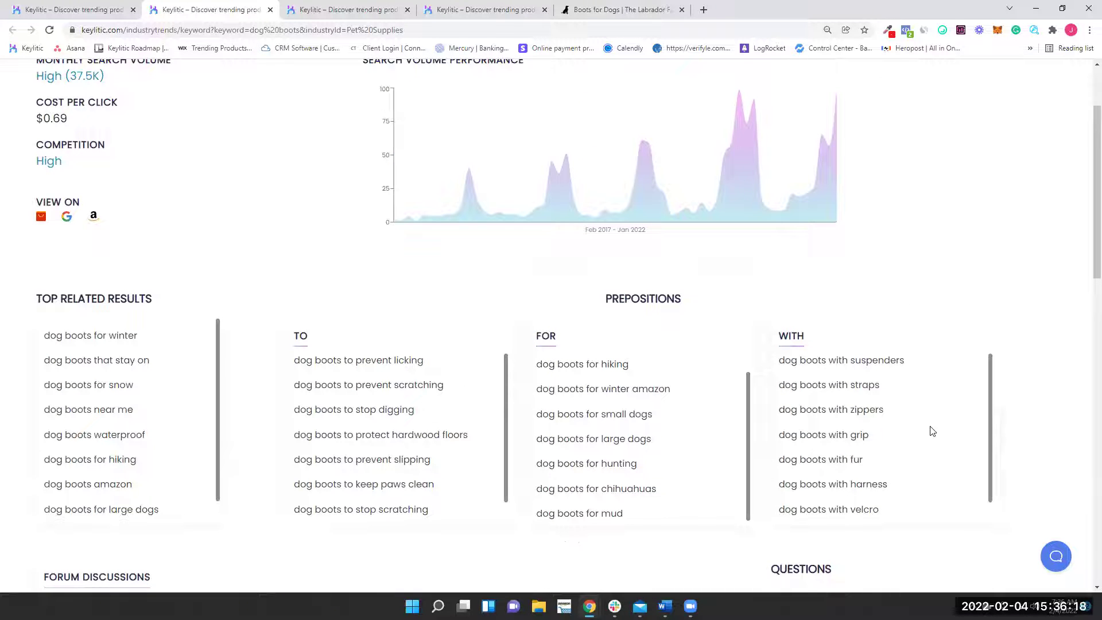
scroll(932, 431, down, 1)
scroll(1002, 372, down, 1)
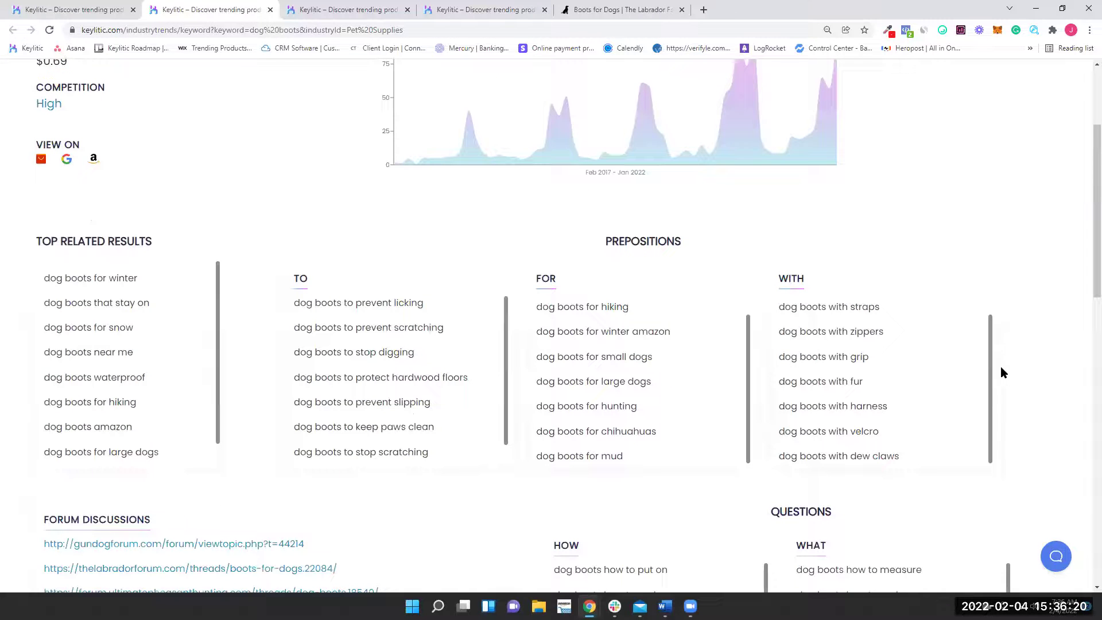
Examine the HOW and WHAT questions and the forum discussion links for Dog Boots.
scroll(1009, 345, down, 2)
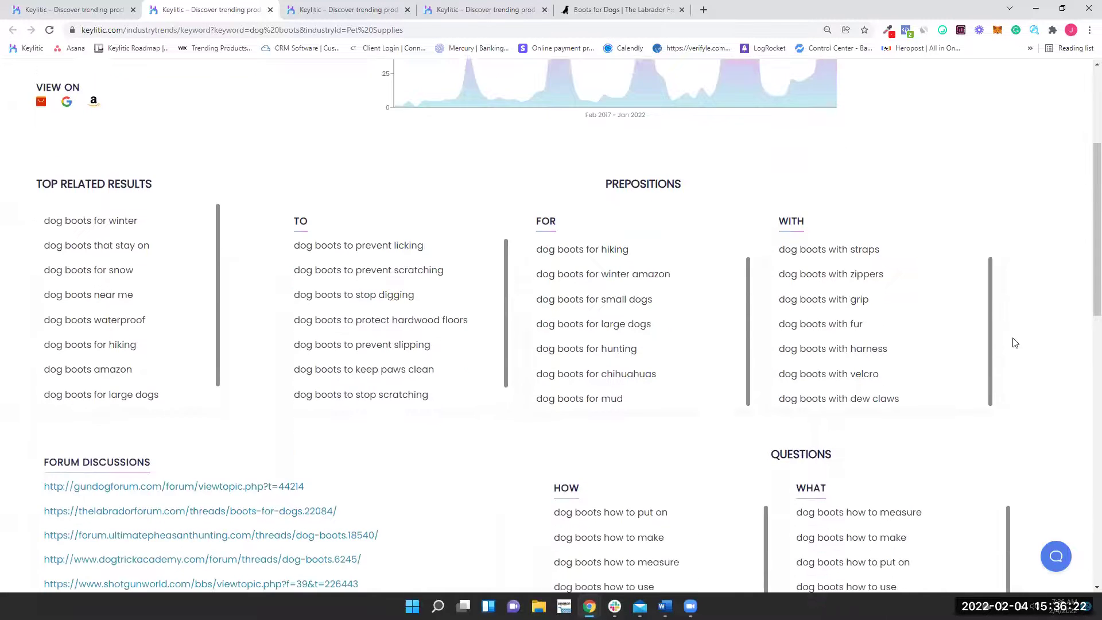
scroll(1027, 316, down, 3)
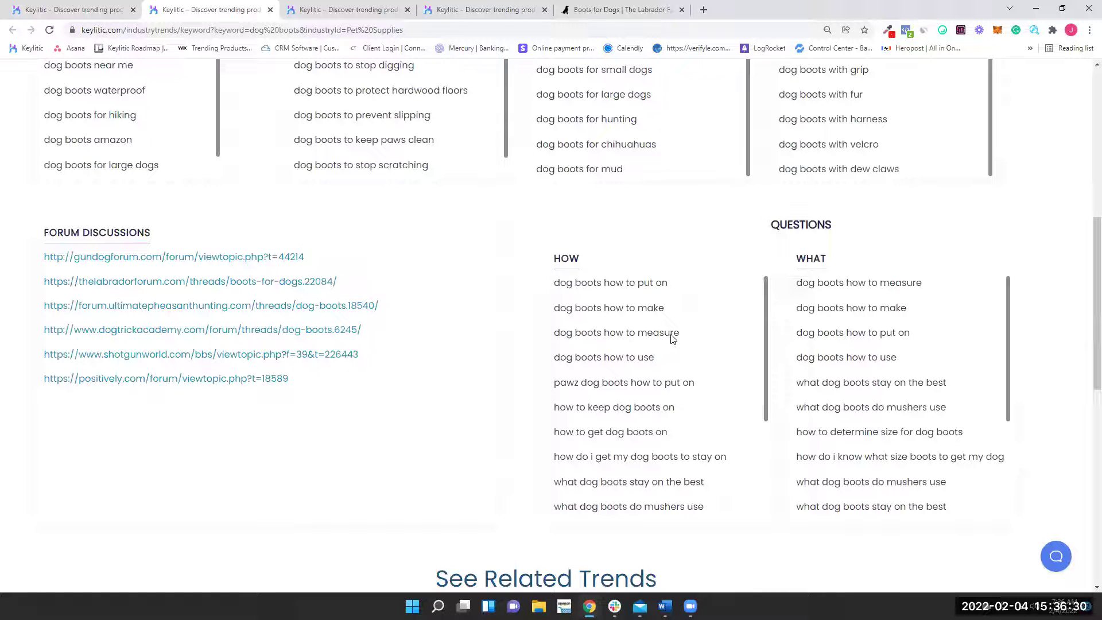
scroll(832, 364, down, 5)
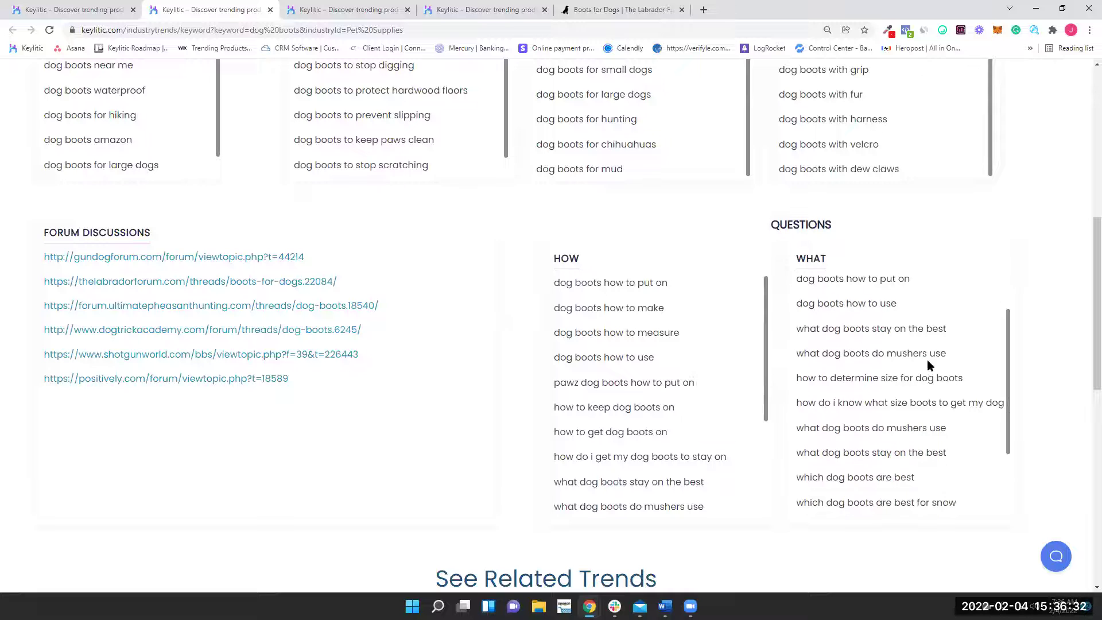
scroll(730, 375, down, 3)
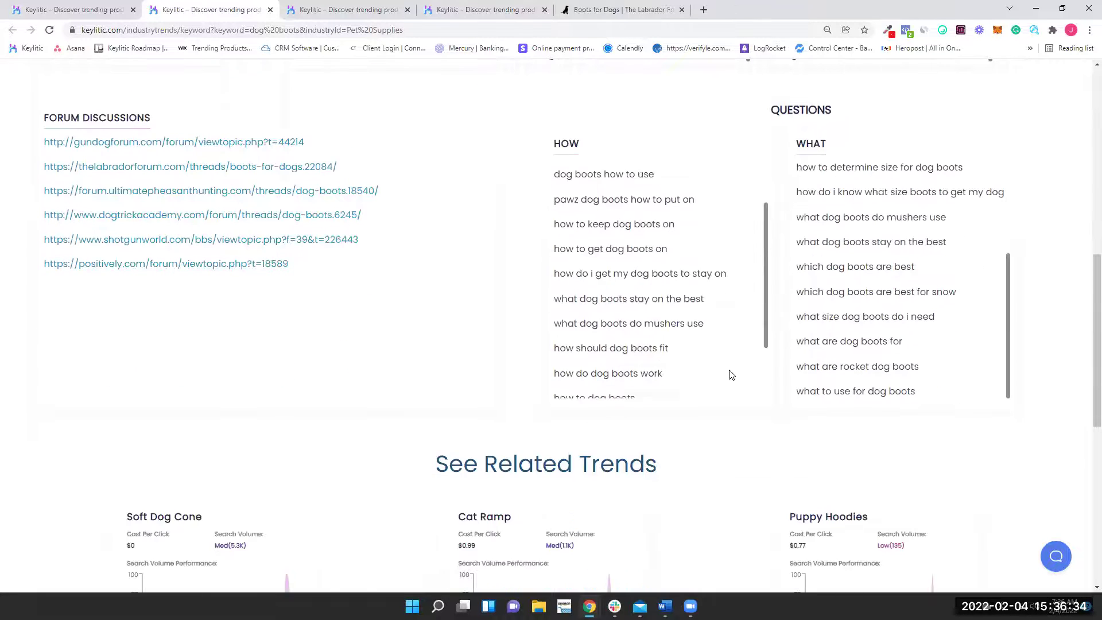
scroll(804, 473, up, 1)
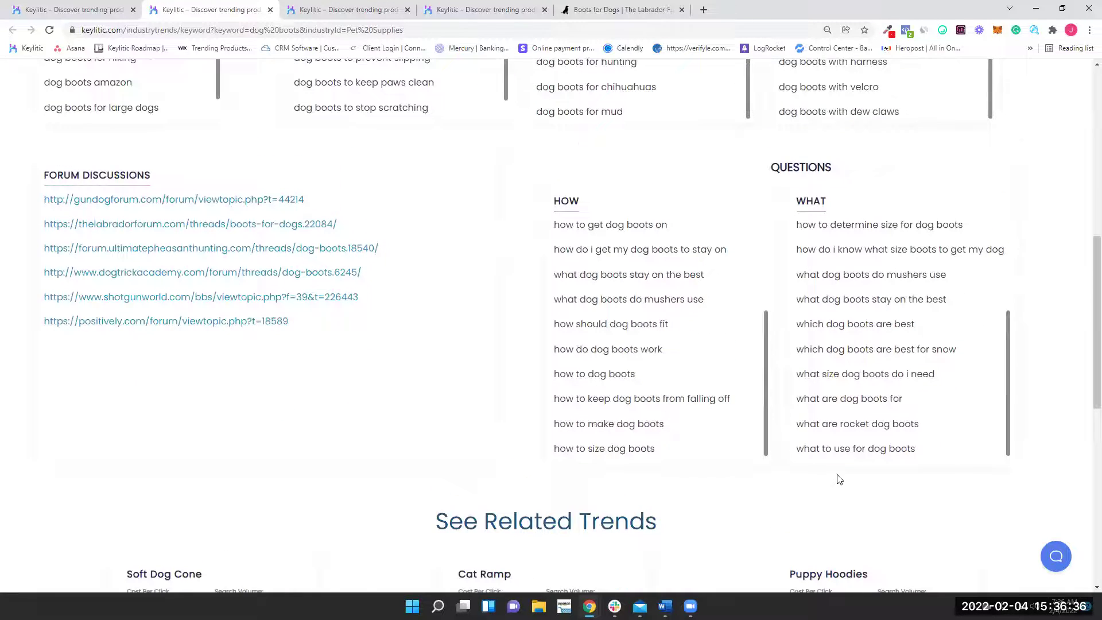
scroll(918, 313, up, 3)
scroll(1026, 271, up, 6)
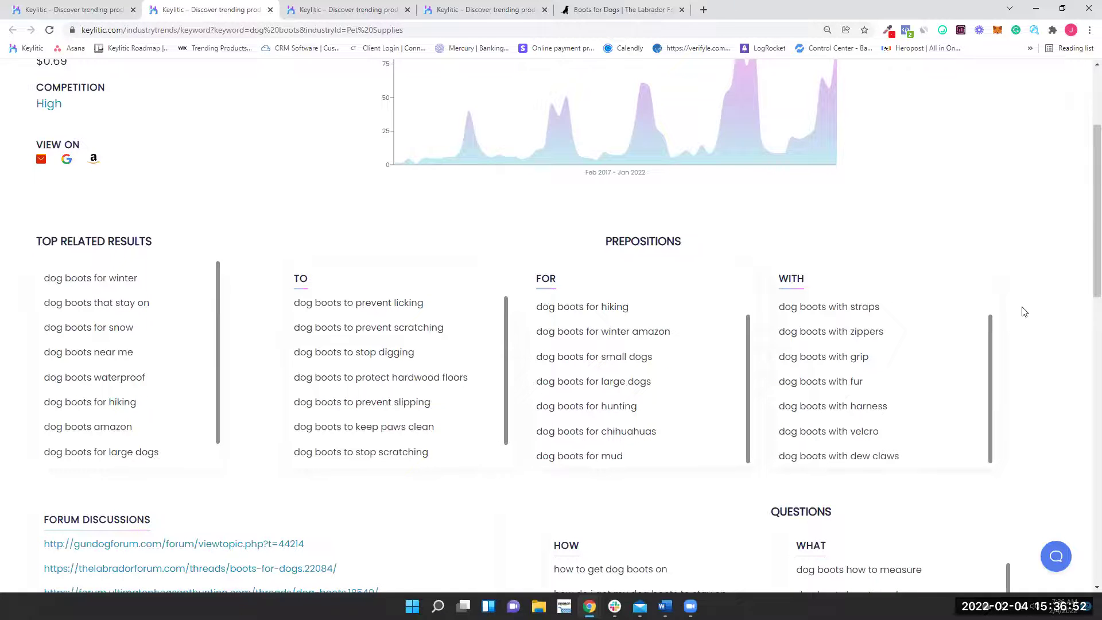
scroll(1033, 266, down, 2)
scroll(1083, 268, down, 2)
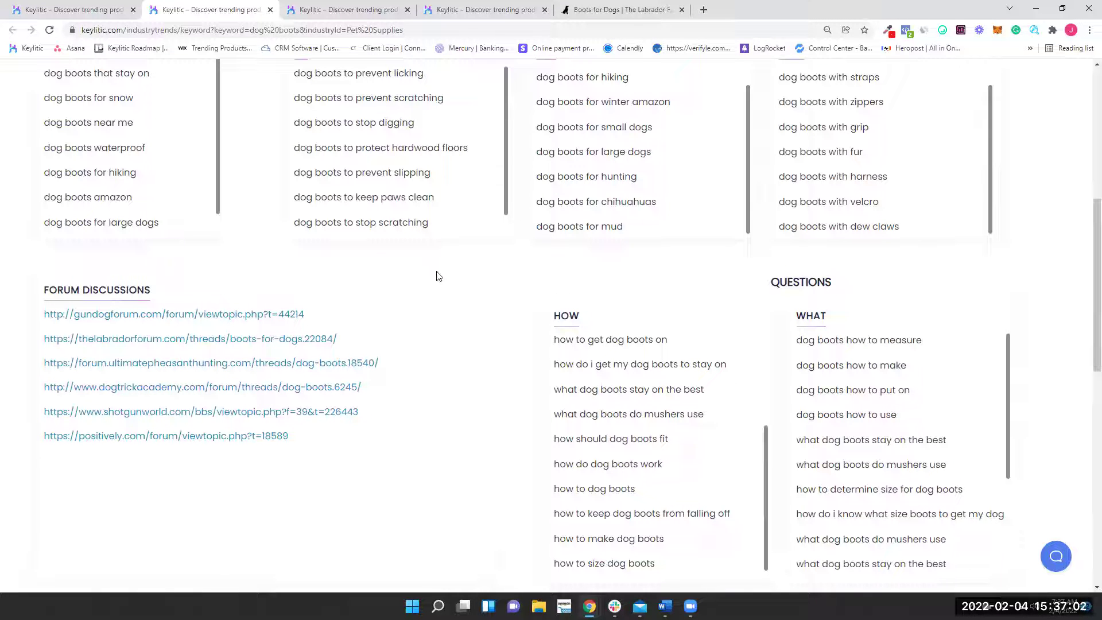
Switch to the open Boots for Dogs forum thread and read its opening post about dog boots.
click(627, 8)
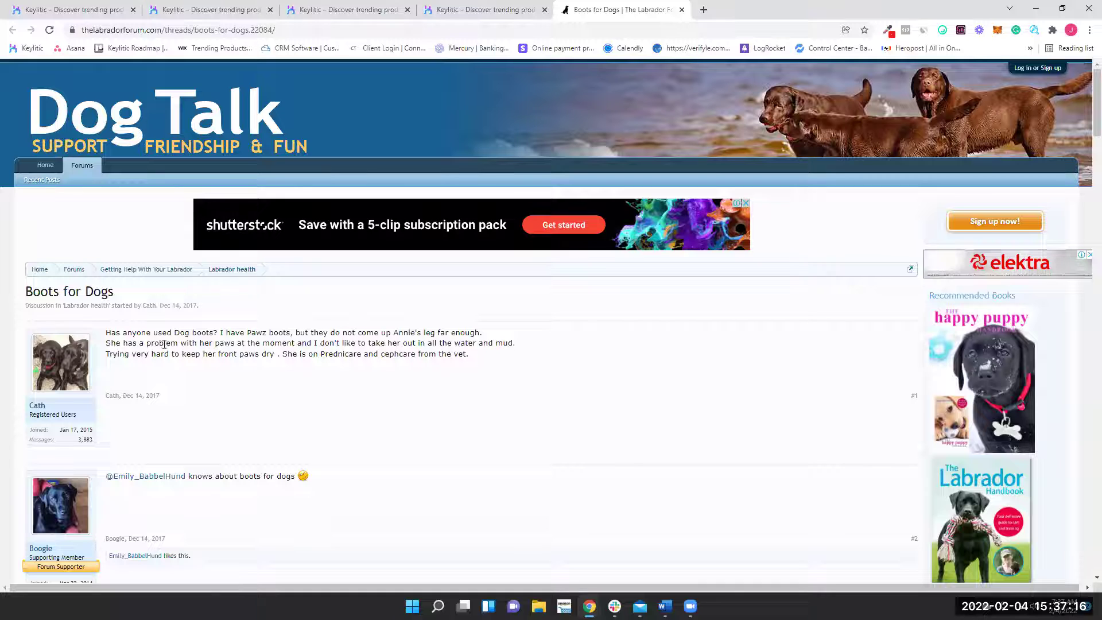
drag(123, 334, 186, 333)
click(189, 335)
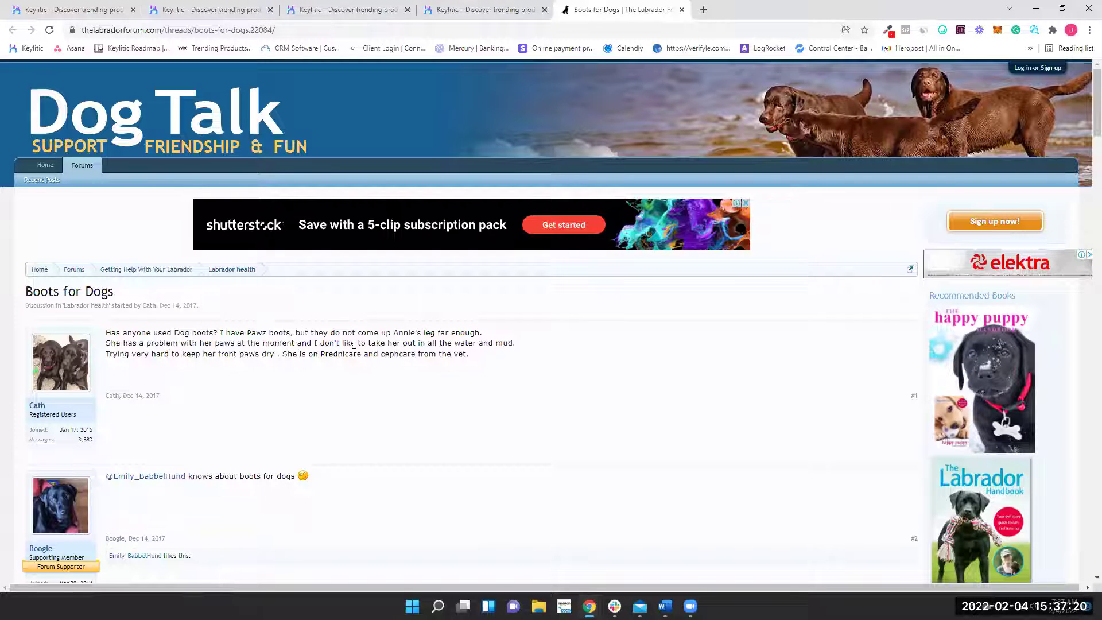
Highlight the phrase "don't like to" in the thread's opening post and read through the replies about dog boots.
double_click(330, 344)
click(327, 344)
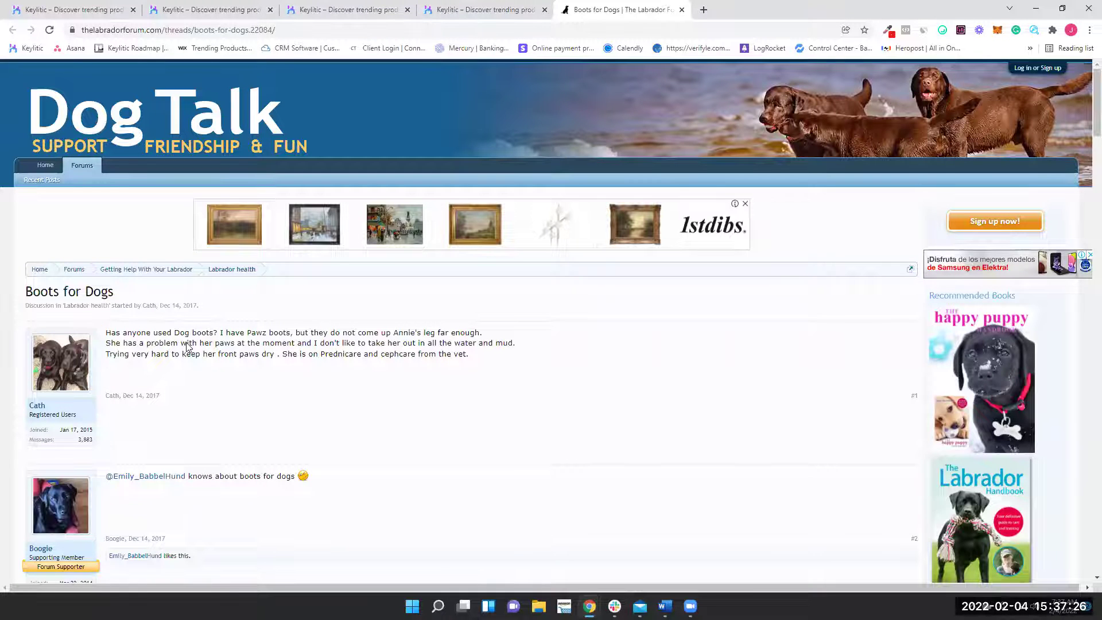
drag(317, 344, 368, 344)
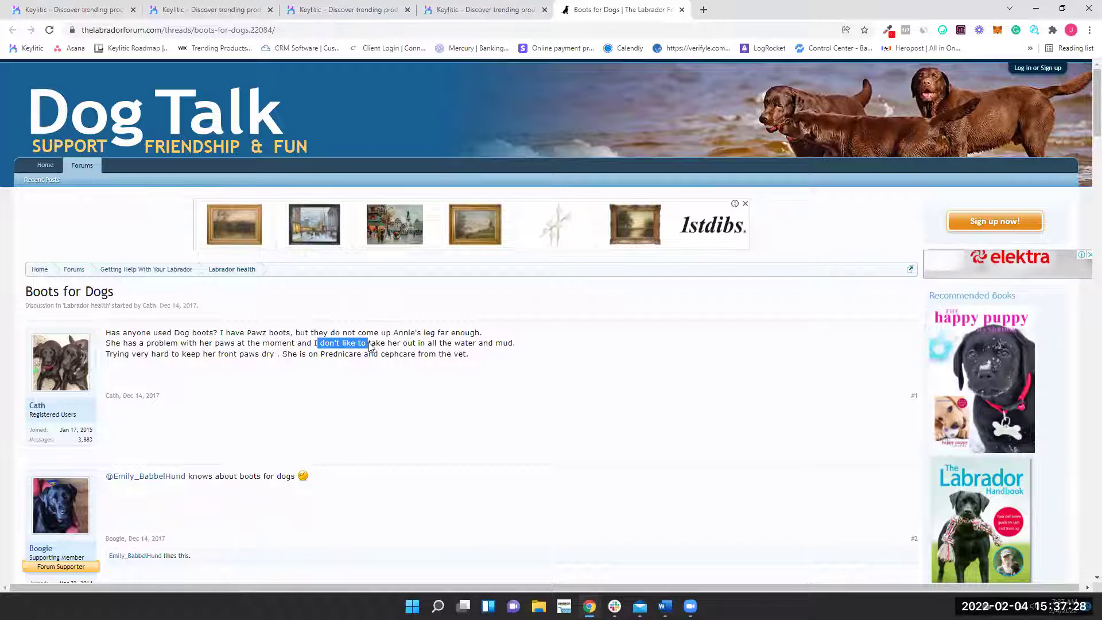
click(501, 360)
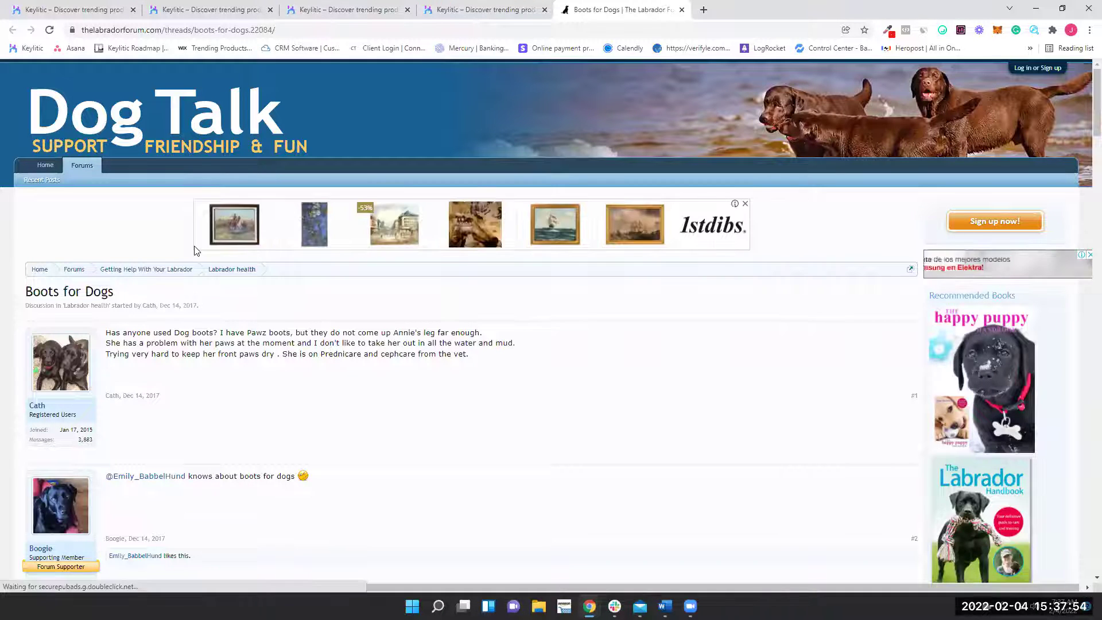
scroll(295, 359, down, 2)
scroll(295, 358, down, 15)
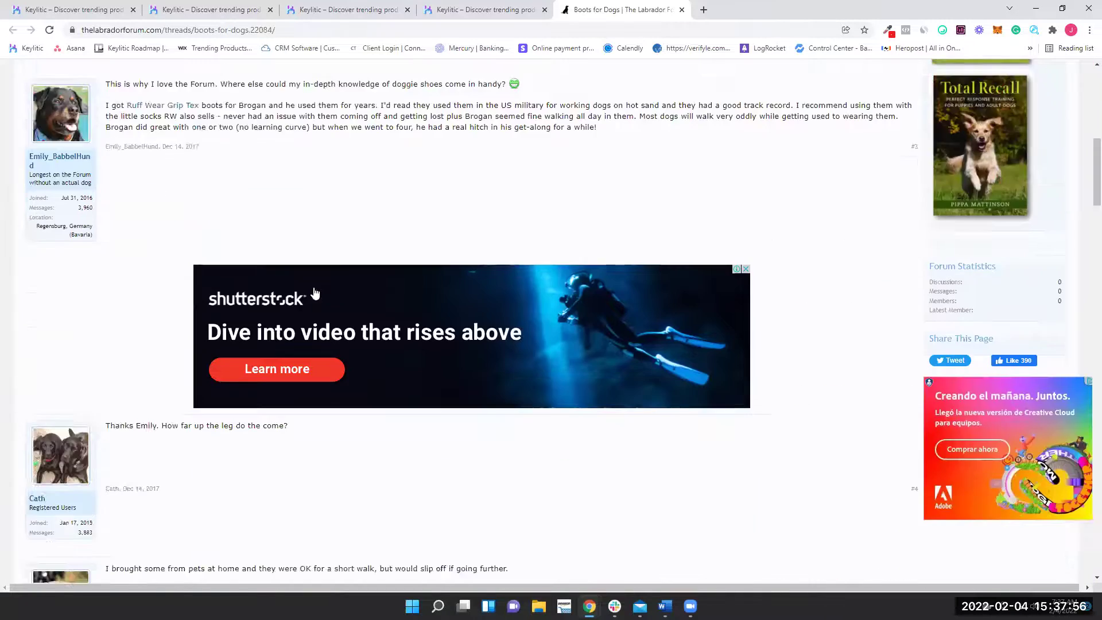
scroll(256, 373, down, 10)
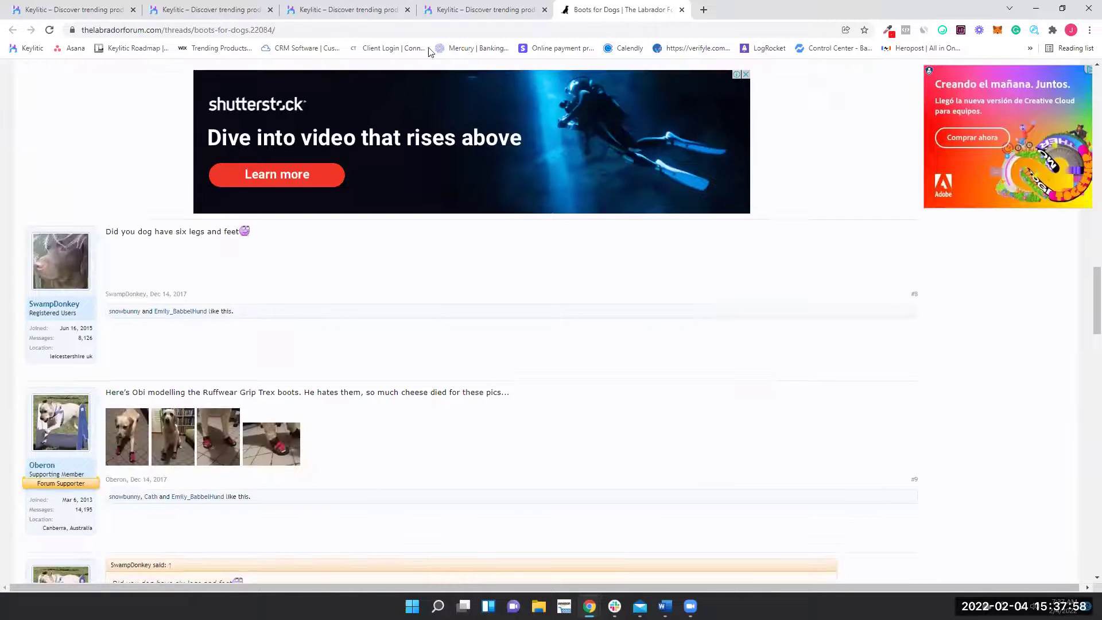
Return to the Keylitic Dog Boots page and review its search volume chart, prepositions, forum discussions and questions.
click(277, 12)
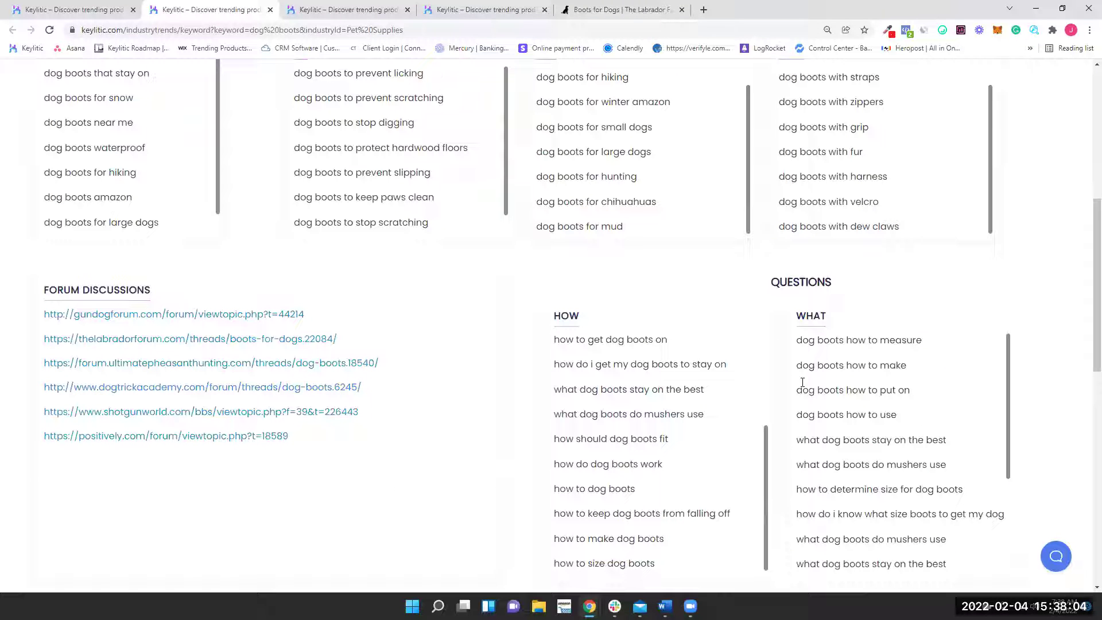
scroll(664, 361, up, 8)
scroll(973, 341, up, 2)
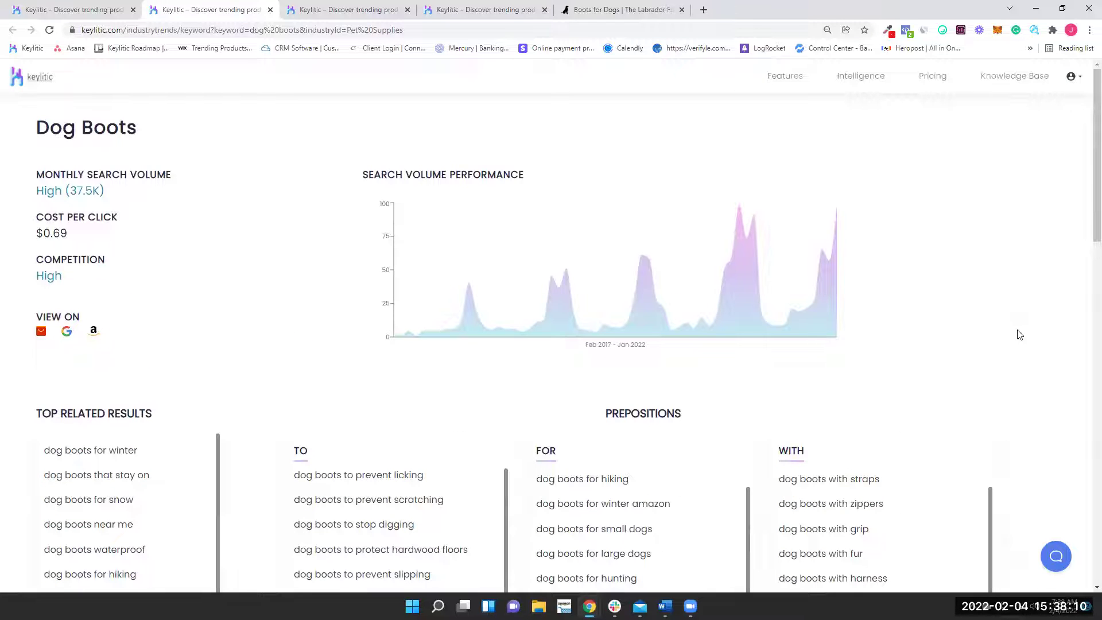
drag(144, 136, 82, 131)
click(905, 364)
scroll(975, 440, down, 4)
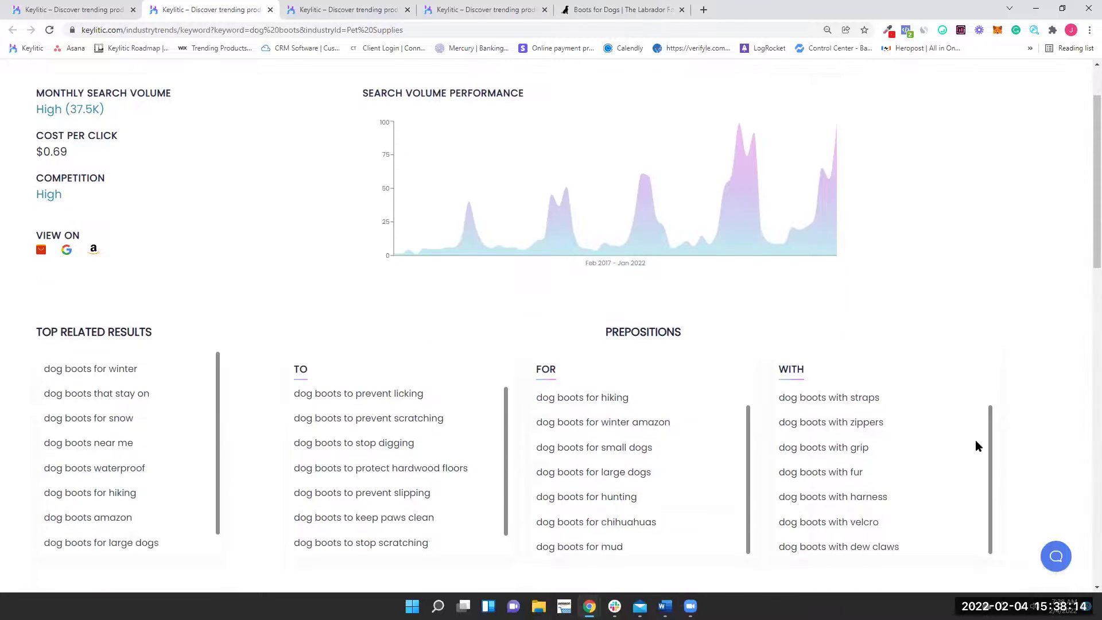
scroll(701, 418, down, 8)
scroll(704, 416, up, 4)
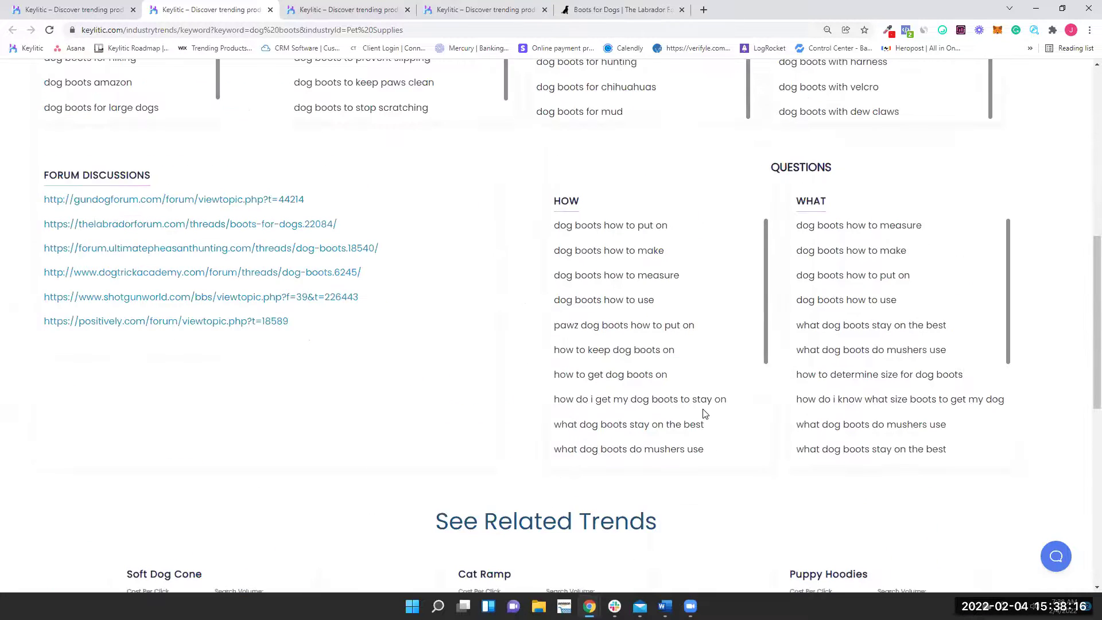
scroll(704, 413, up, 1)
scroll(705, 414, up, 1)
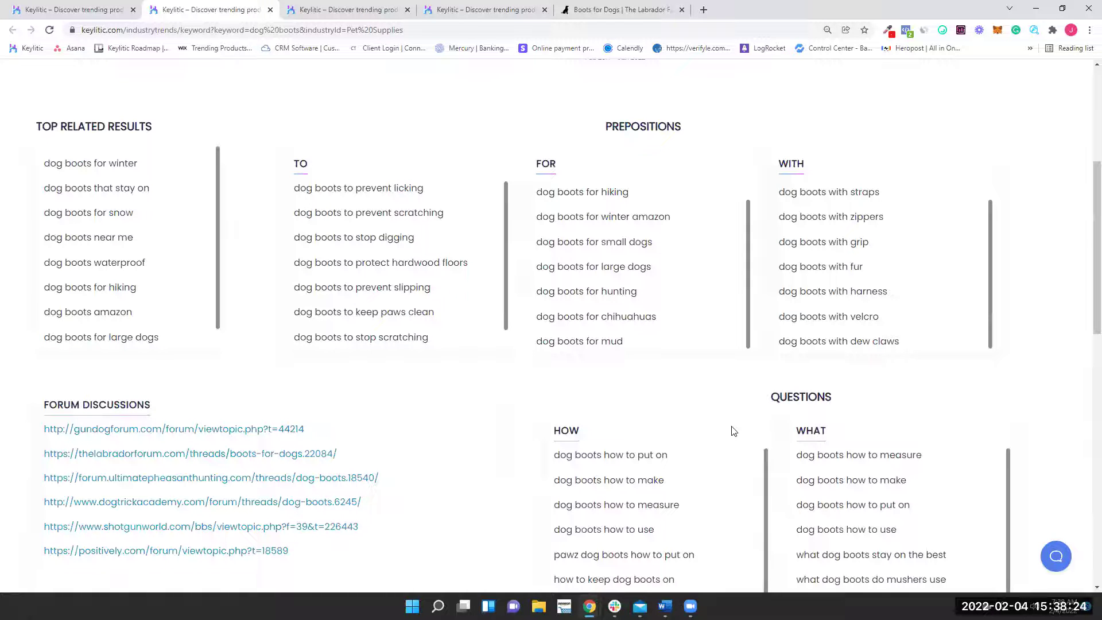
scroll(737, 433, up, 5)
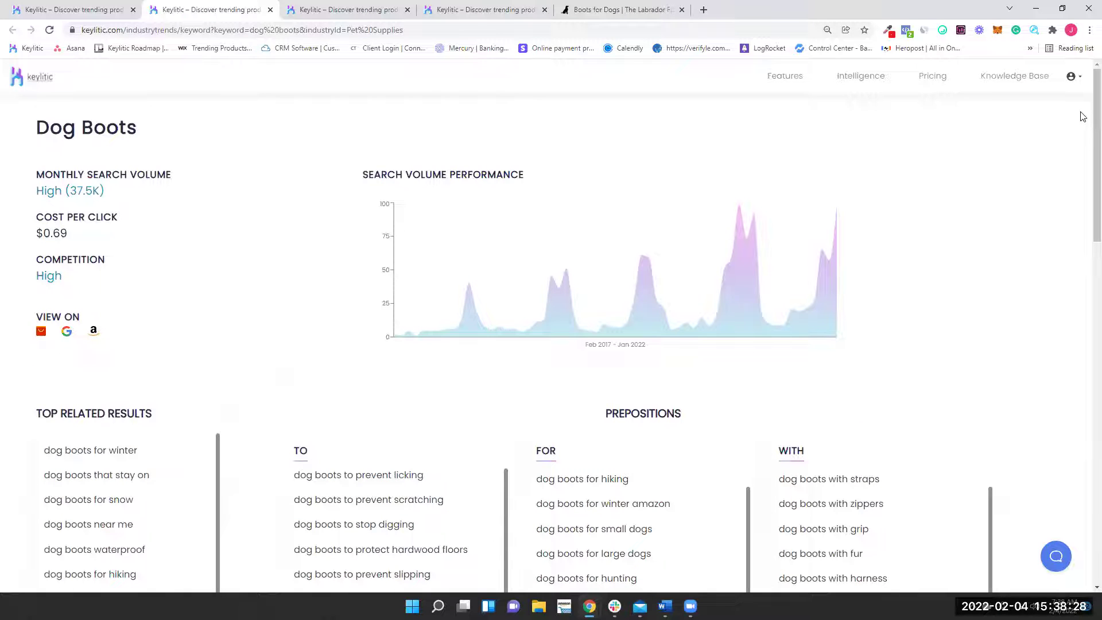
Open Keylitic's Trend Explorer from the account options and bring its keyword search area into view.
click(1072, 79)
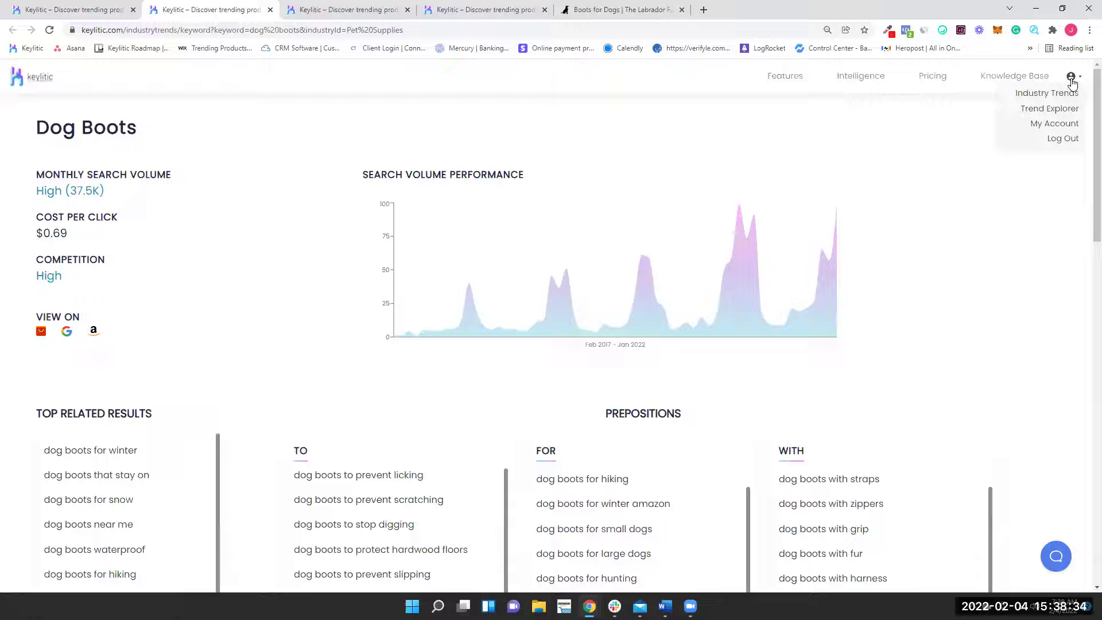
click(1070, 108)
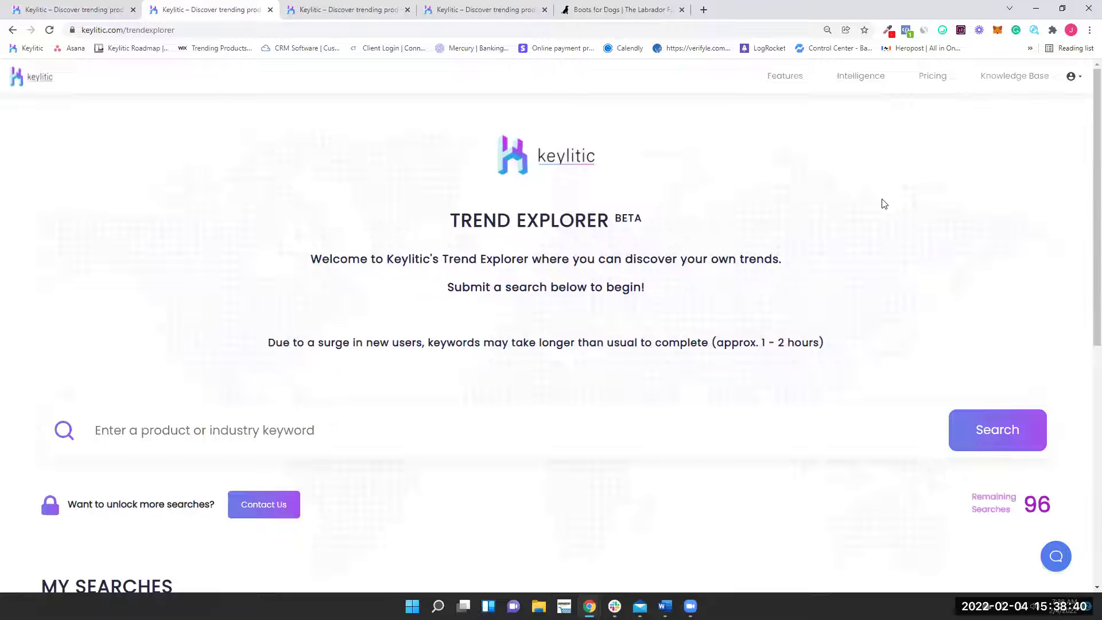
scroll(842, 212, down, 2)
click(642, 311)
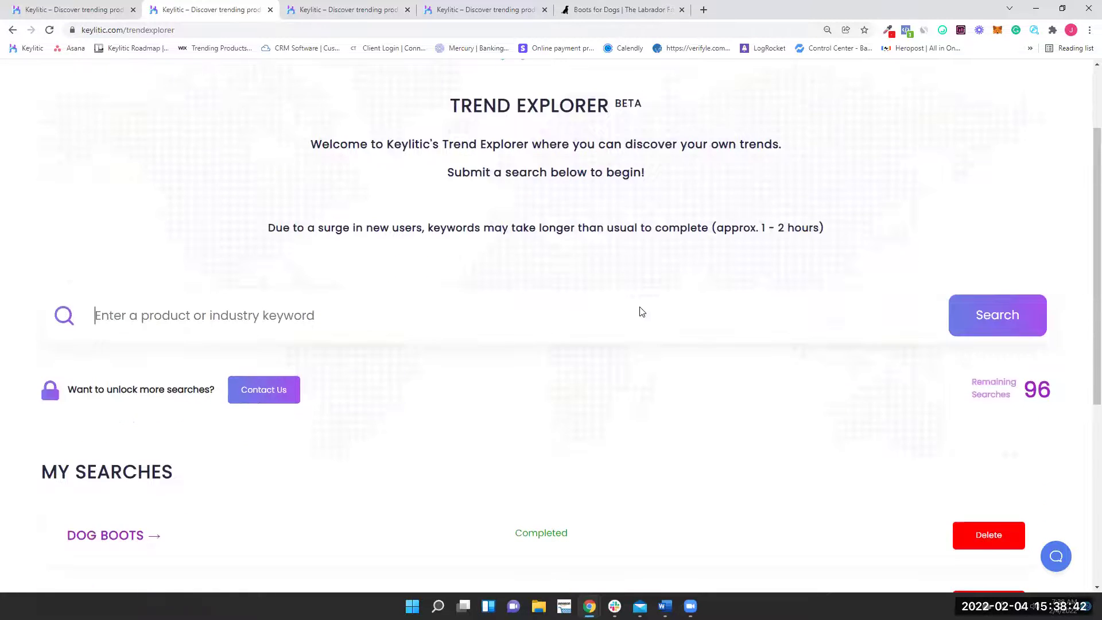
text(dog boot)
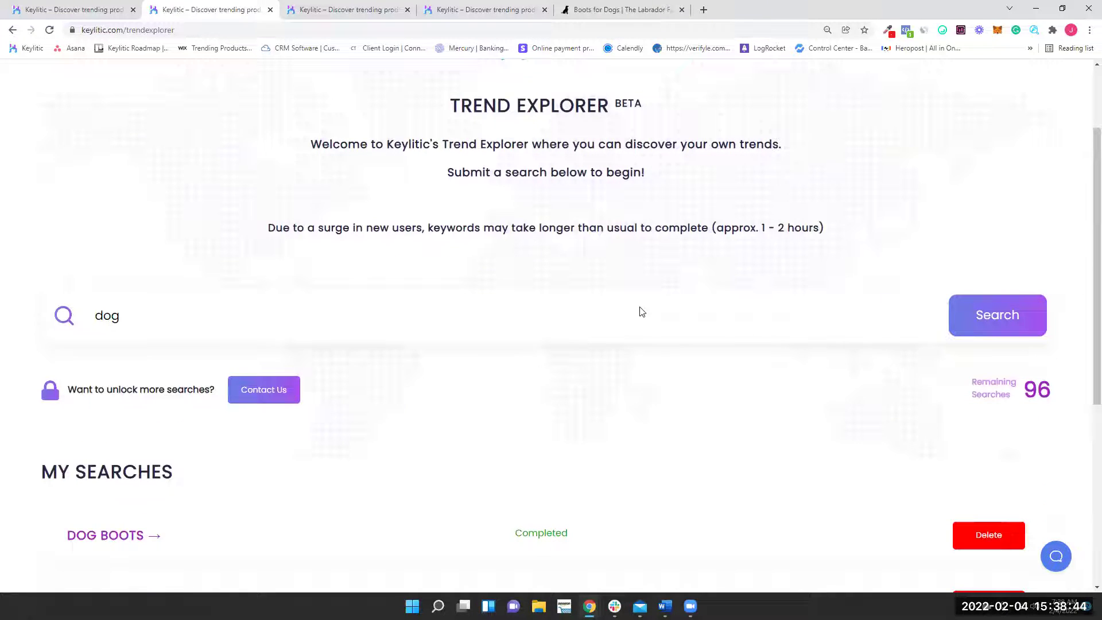
key(BackSpace)
key(BackSpace)
key(BackSpace)
key(BackSpace)
key(BackSpace)
key(BackSpace)
key(BackSpace)
key(BackSpace)
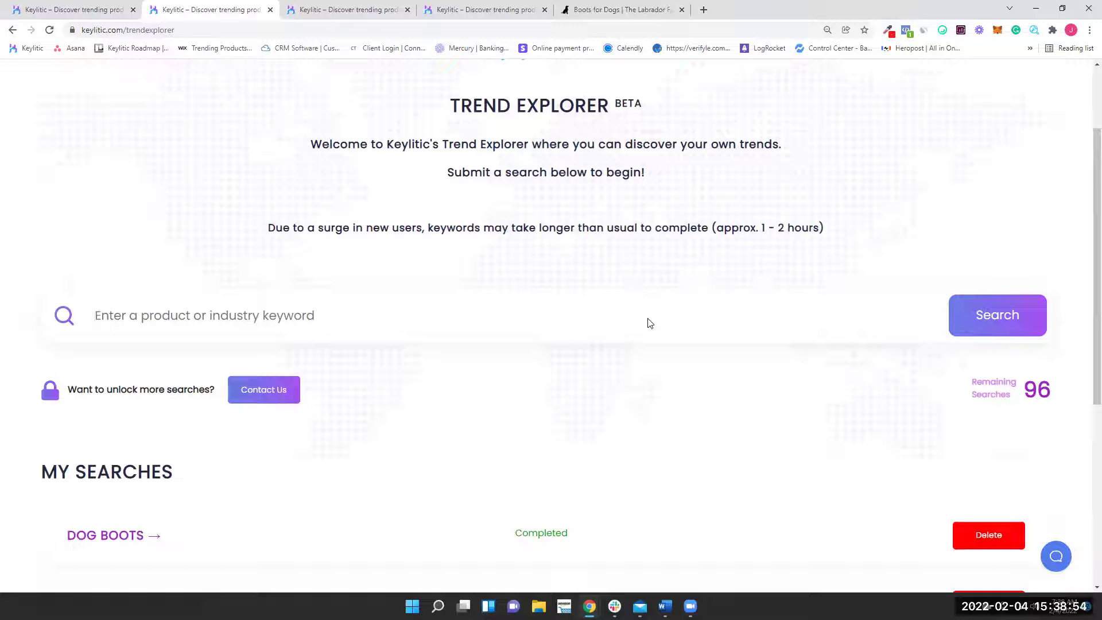
Enter "dog boots" as the Trend Explorer keyword without submitting it, and review the remaining searches and saved searches.
scroll(649, 323, down, 4)
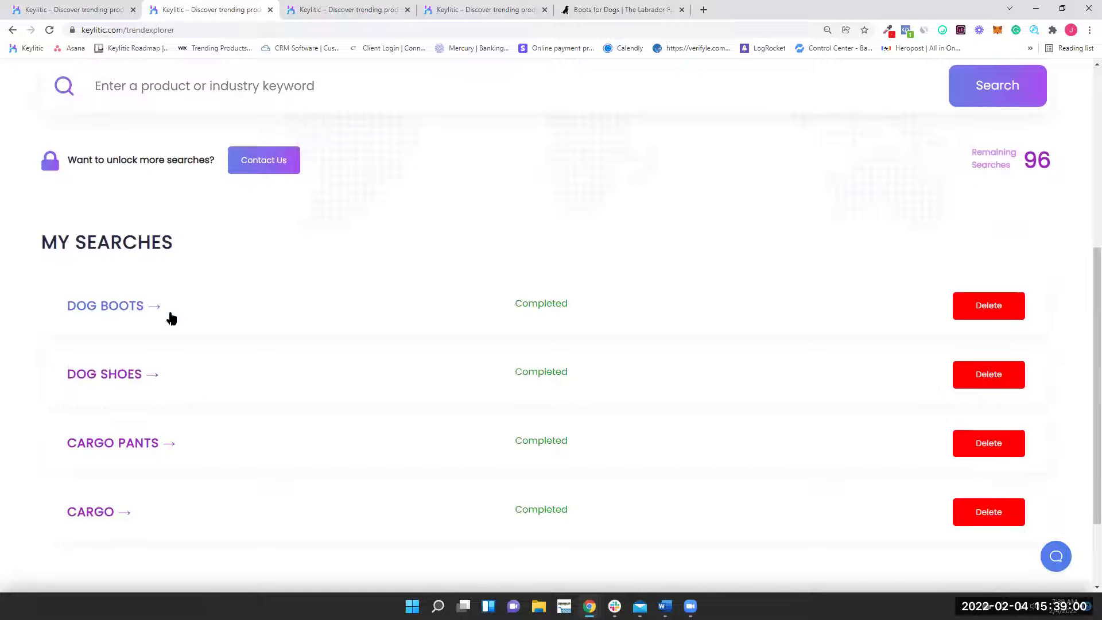
scroll(310, 182, up, 2)
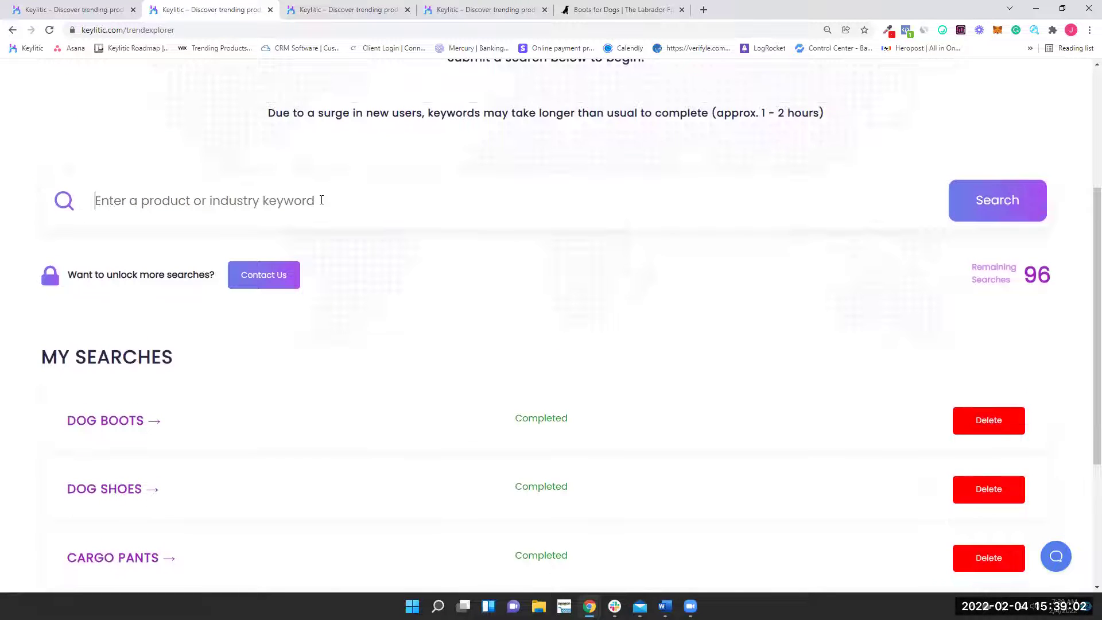
text(d)
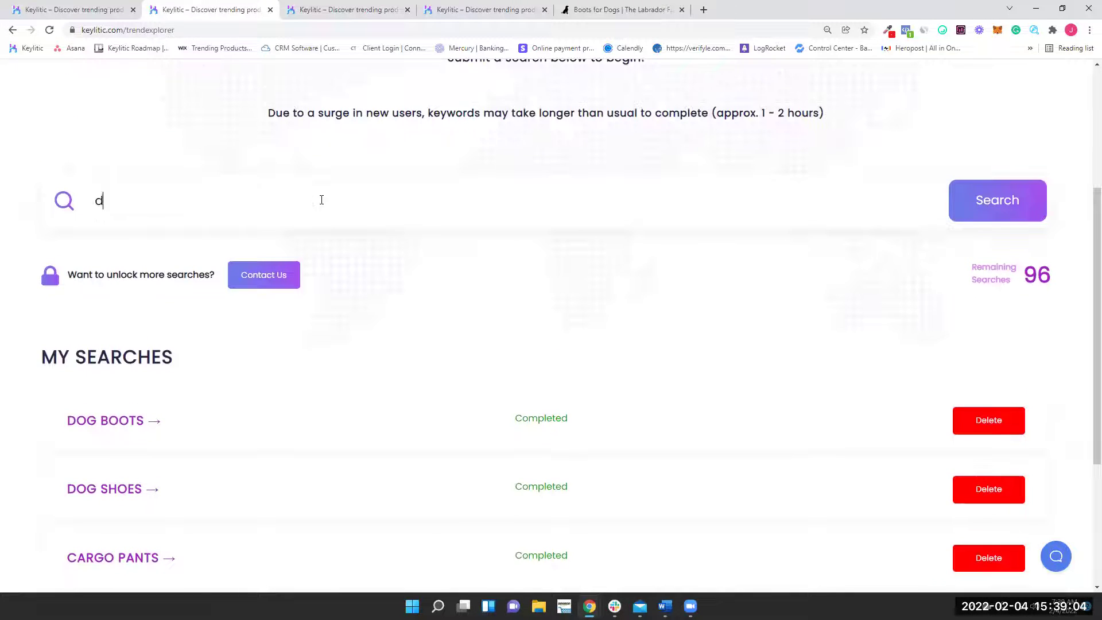
text(og boots)
drag(1046, 294, 985, 276)
click(924, 289)
scroll(815, 425, down, 2)
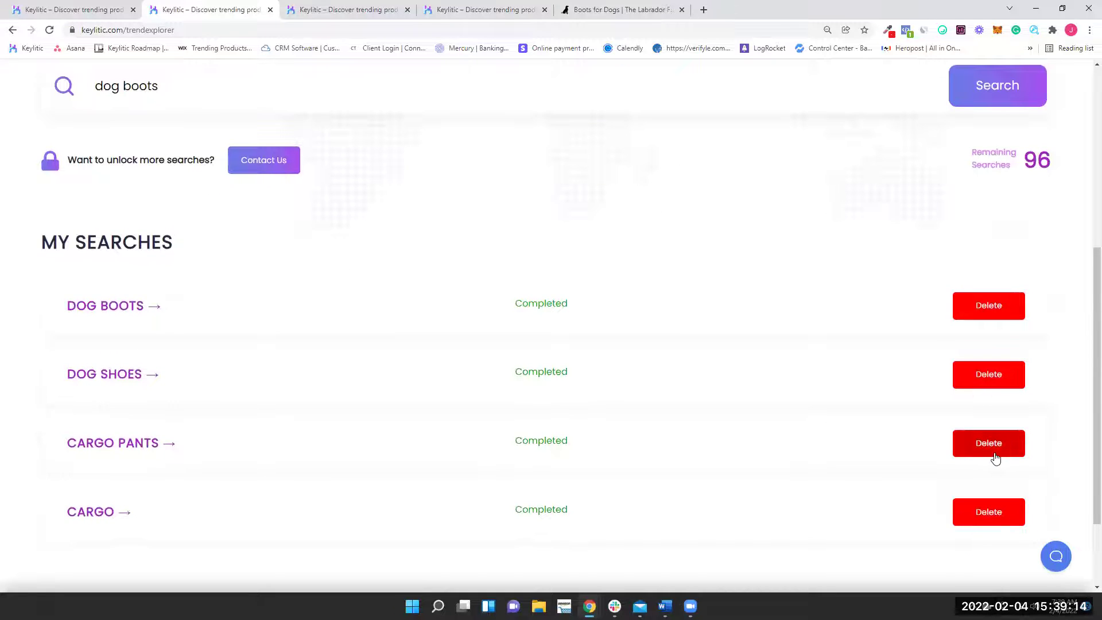
scroll(862, 293, up, 1)
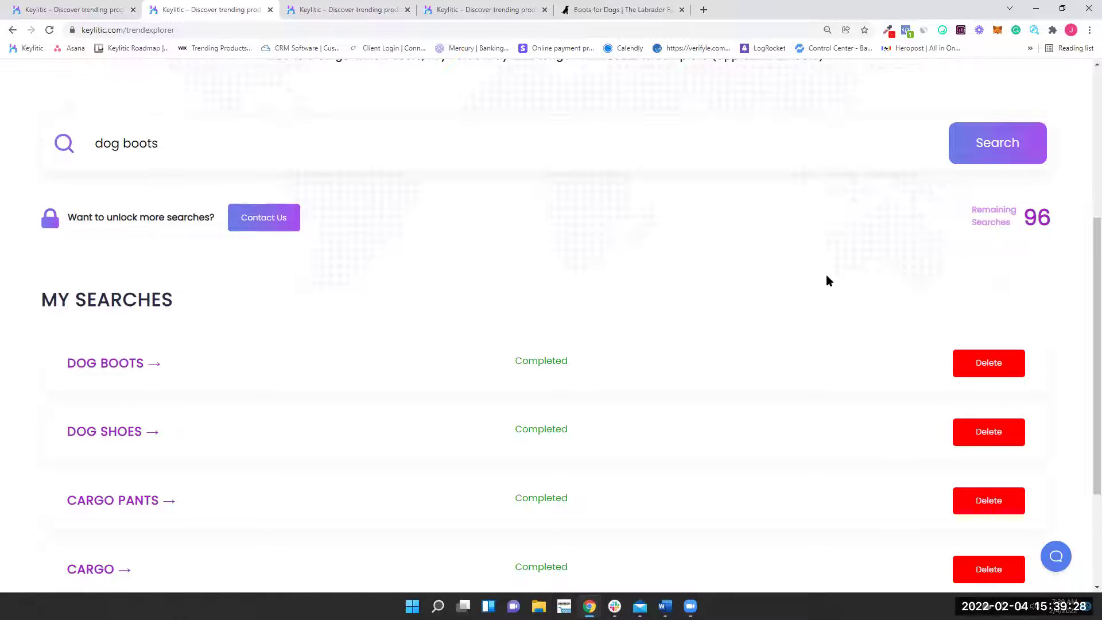
Open the completed DOG BOOTS search and look through its keyword result cards.
click(122, 365)
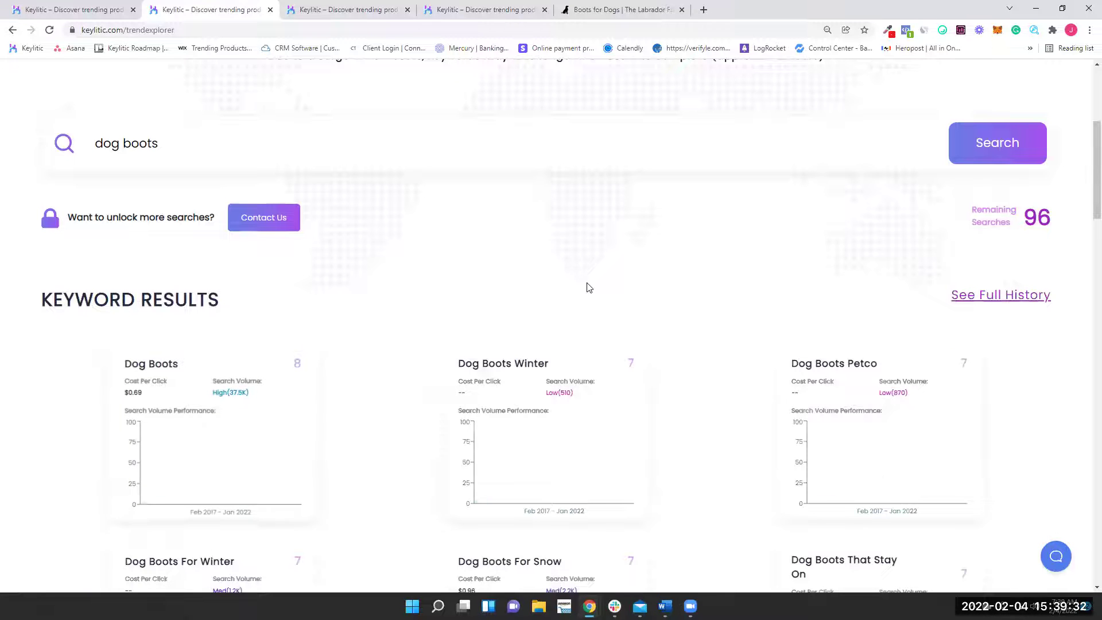
scroll(722, 277, down, 3)
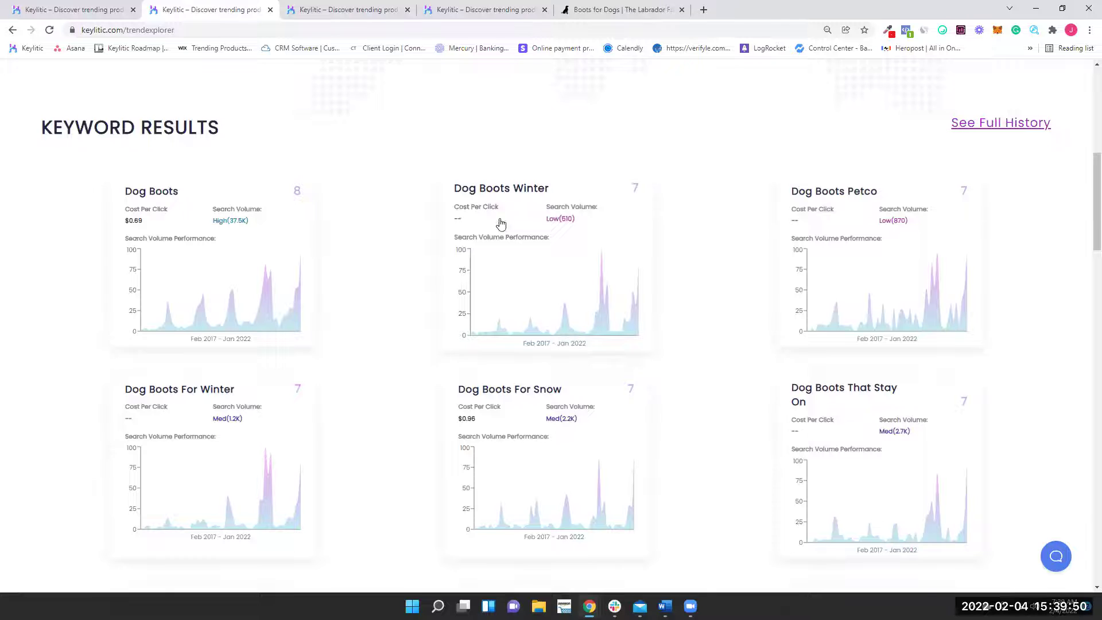
scroll(517, 224, down, 2)
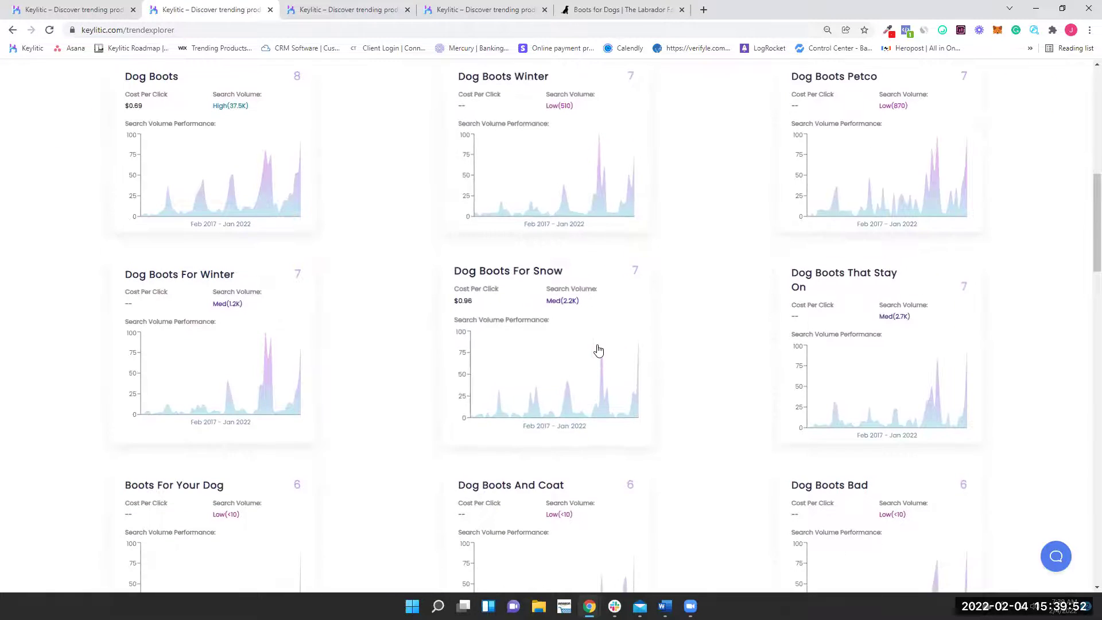
Open the Dog Boots For Snow keyword result and examine its search volume chart, related results and preposition keywords.
click(597, 345)
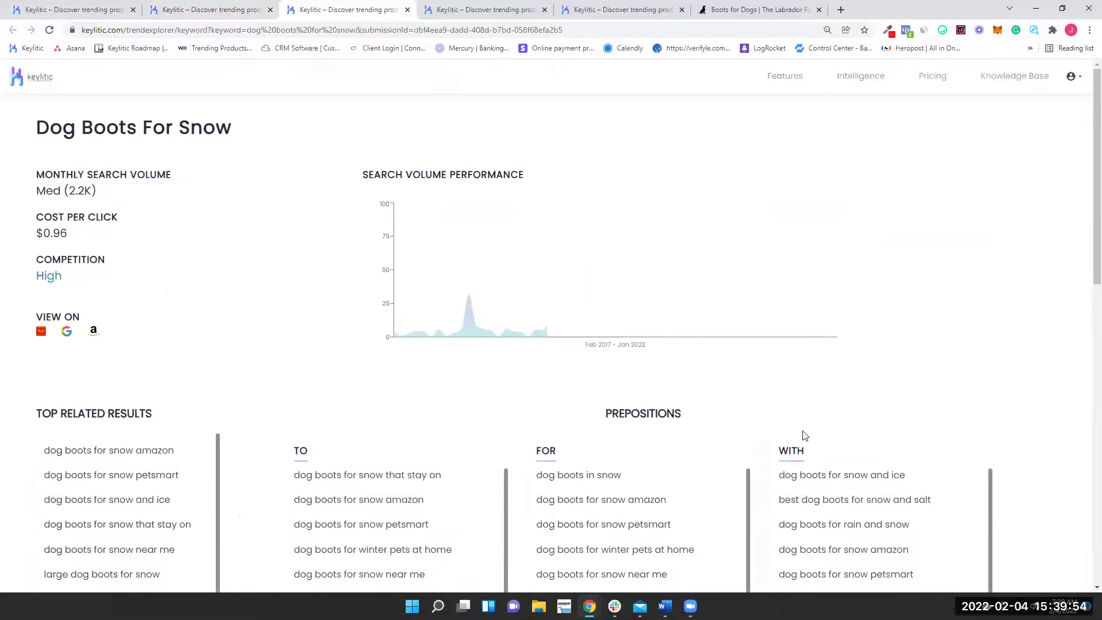
scroll(843, 377, down, 1)
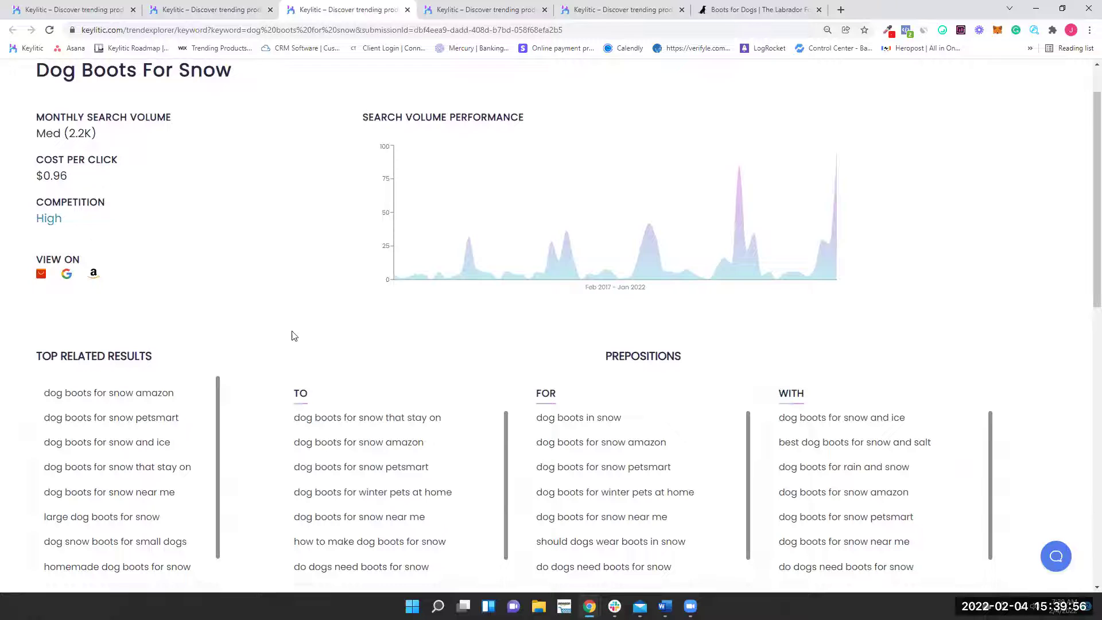
scroll(769, 344, down, 1)
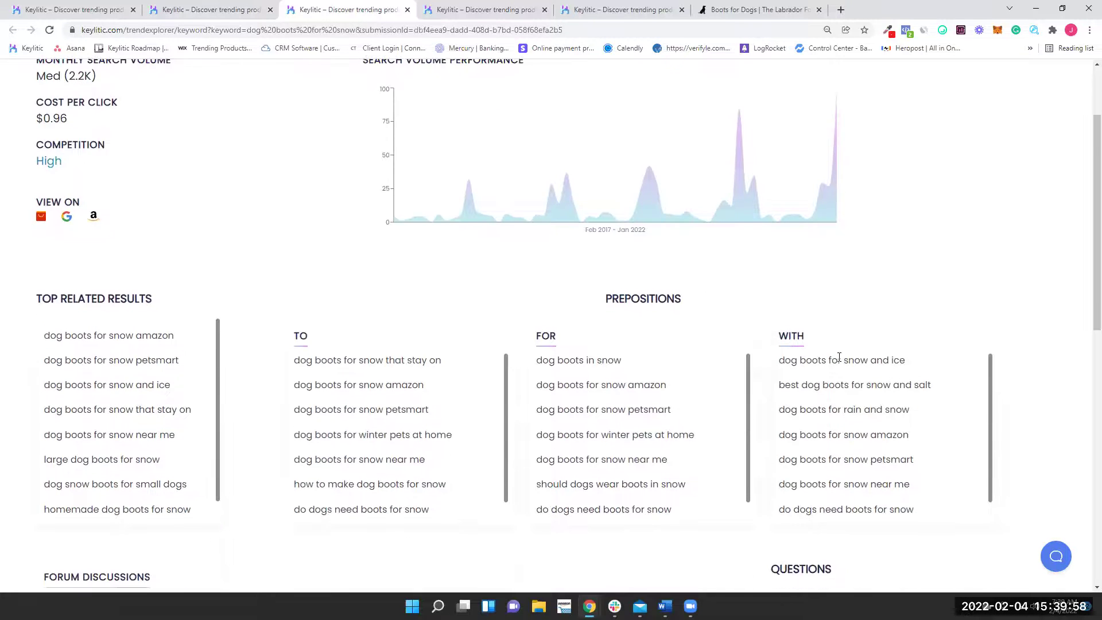
scroll(839, 361, up, 2)
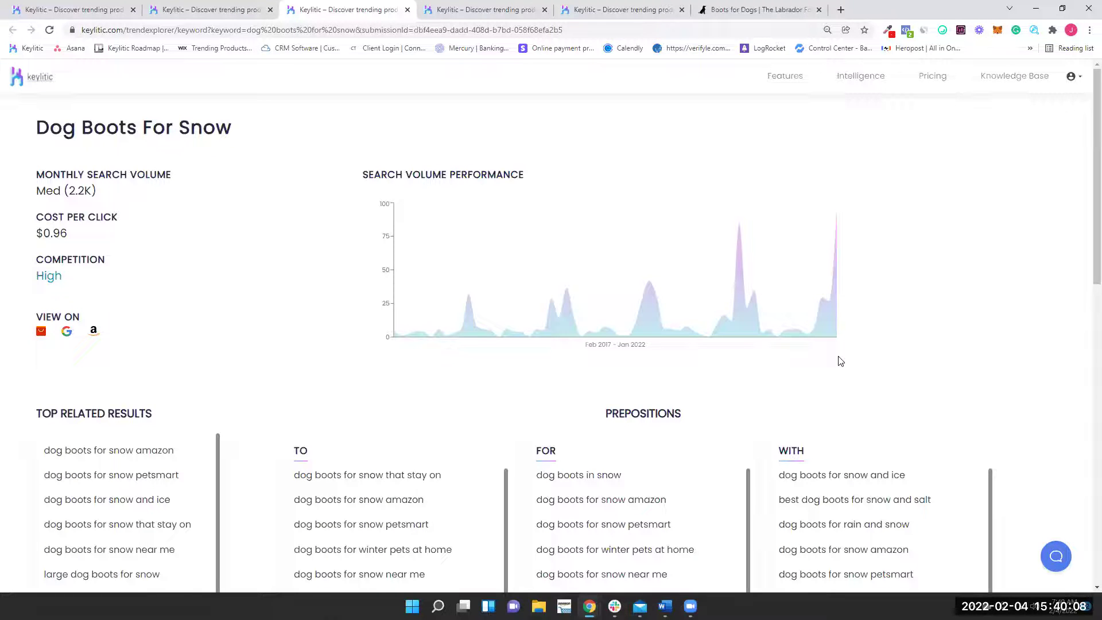
scroll(631, 413, down, 1)
scroll(433, 460, down, 1)
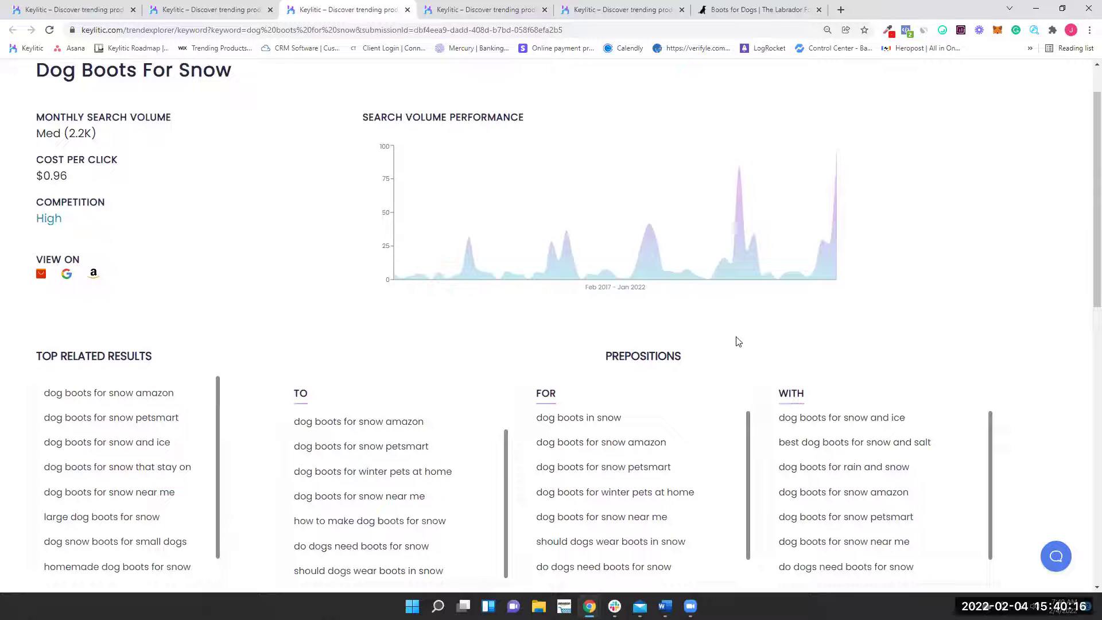
scroll(757, 338, up, 1)
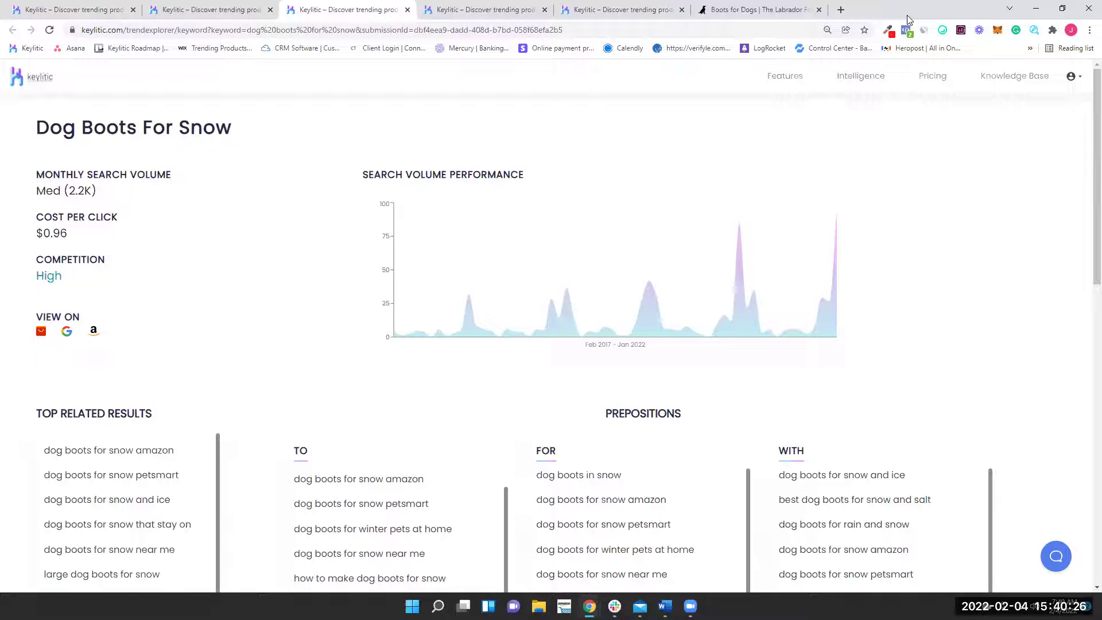
Switch to the slide presentation and advance from the demo slide to the Potential Use Cases slide.
key(alt+Tab)
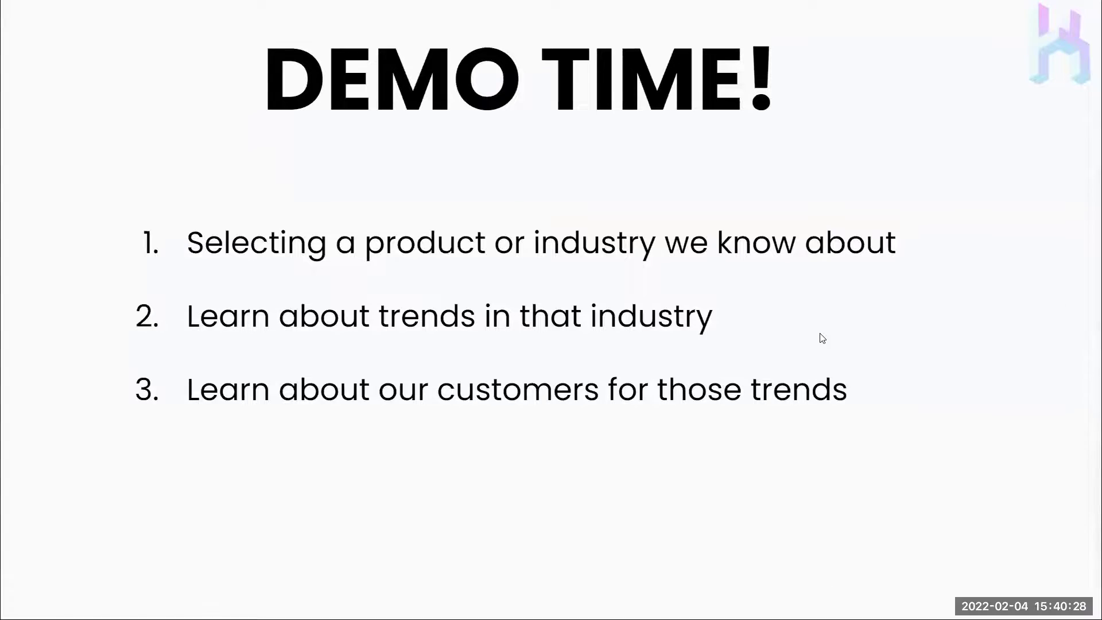
click(821, 336)
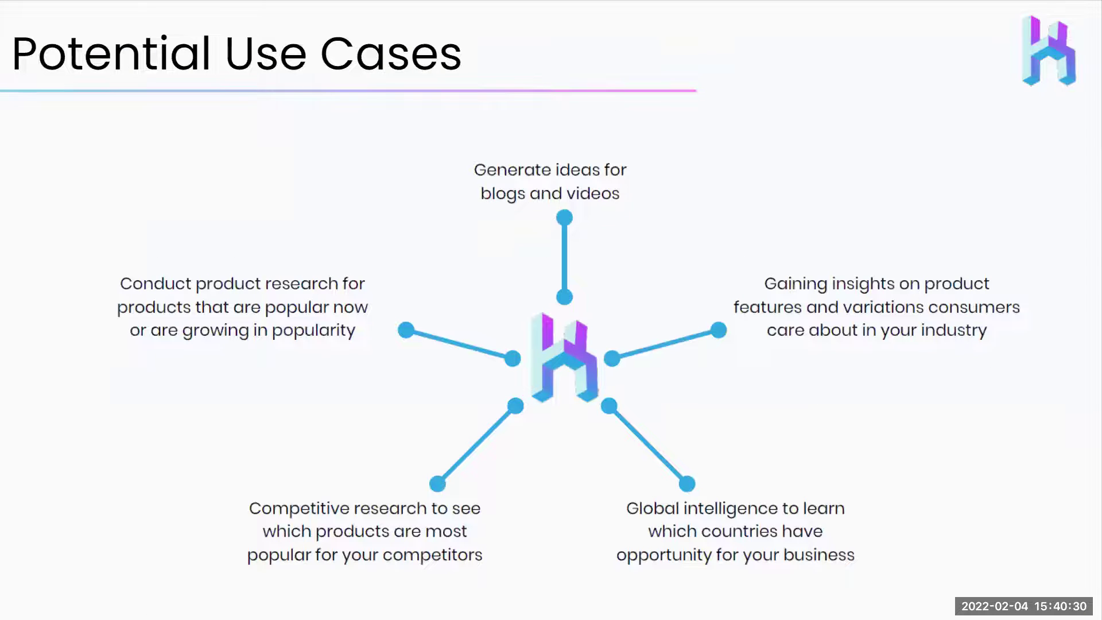